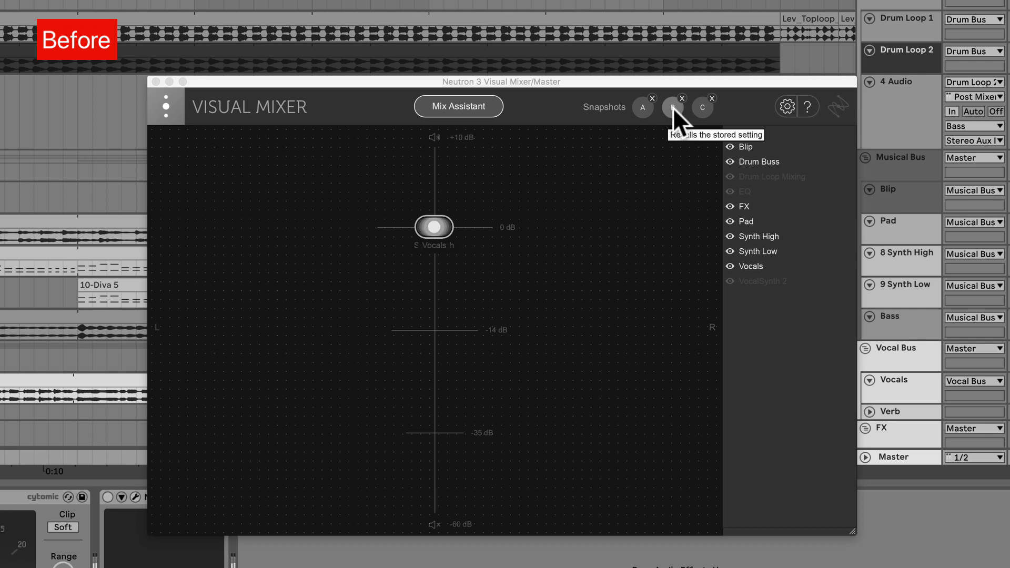
Alternate between stored snapshots B and C in Visual Mixer to compare the balanced and unbalanced mix.
{"action": "left_click", "coordinate": [674, 107]}
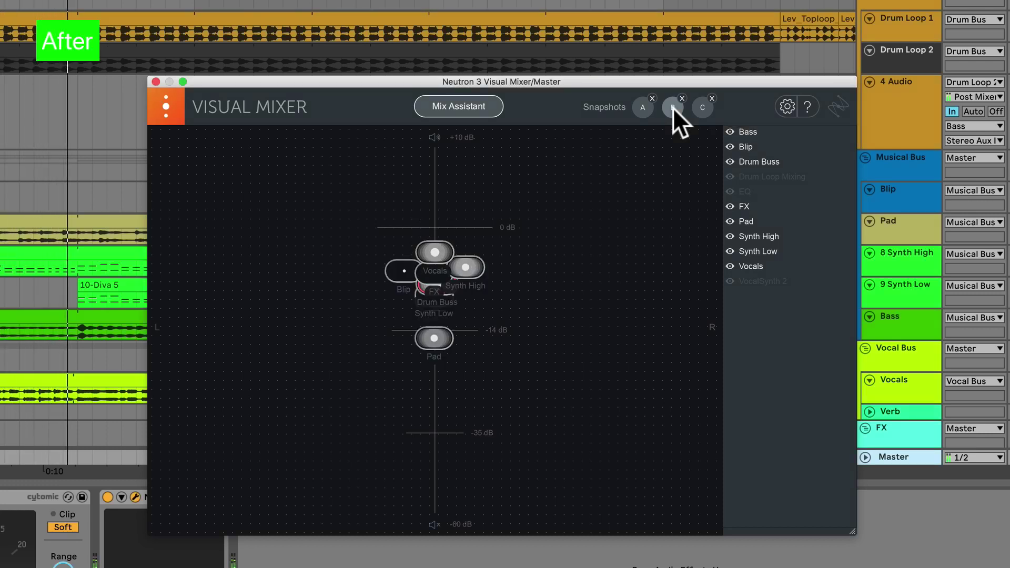
{"action": "left_click", "coordinate": [703, 108]}
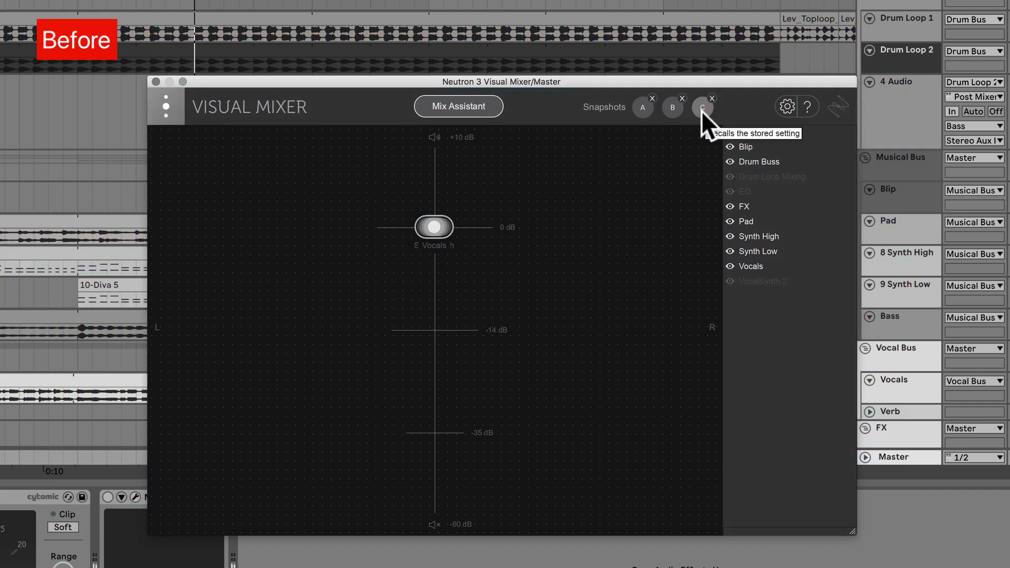
{"action": "left_click", "coordinate": [673, 109]}
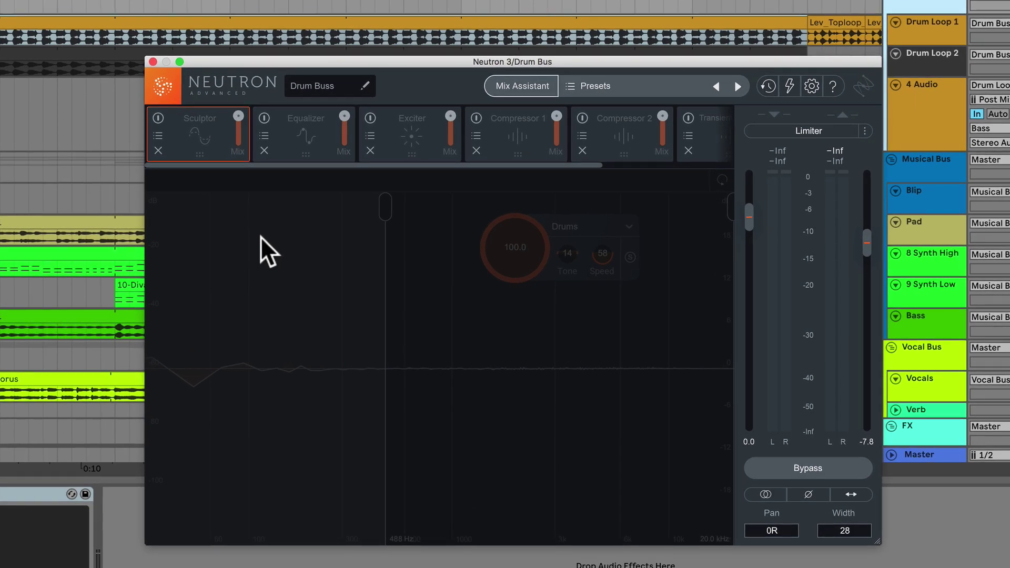
Play the song and toggle the Drum Bus Sculptor module on and off to compare its effect.
{"action": "key", "text": "space"}
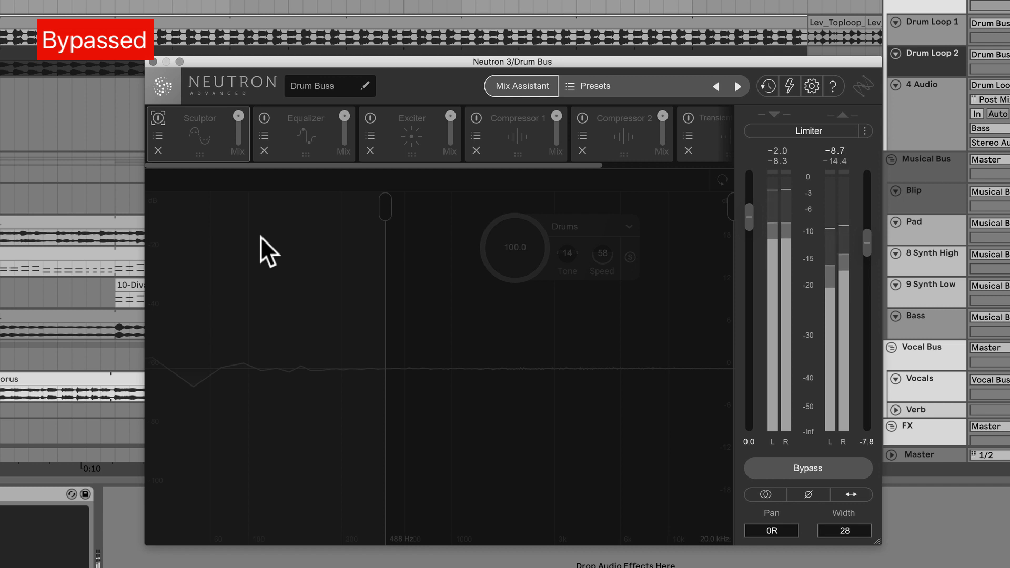
{"action": "left_click", "coordinate": [159, 119]}
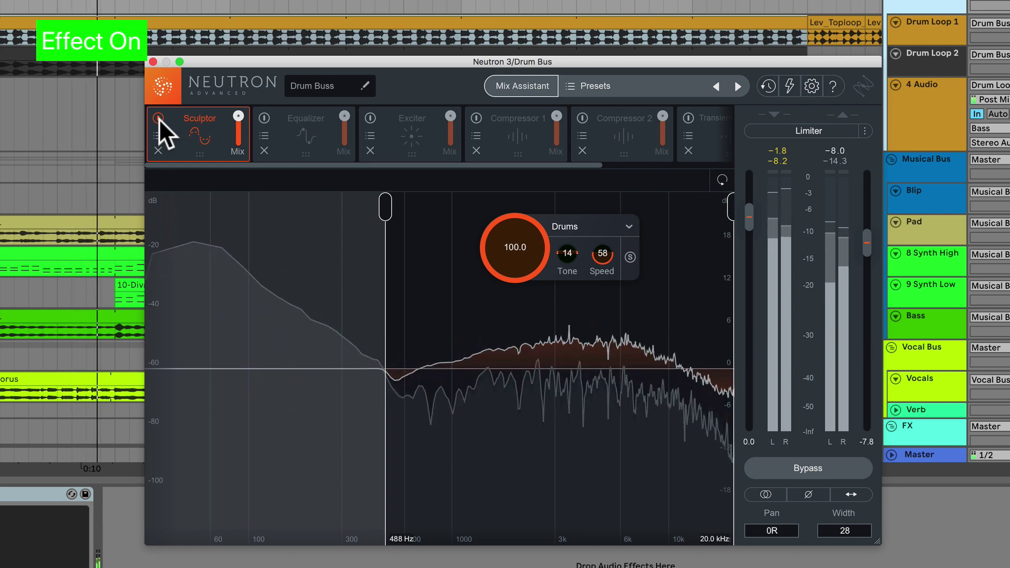
{"action": "left_click", "coordinate": [159, 119]}
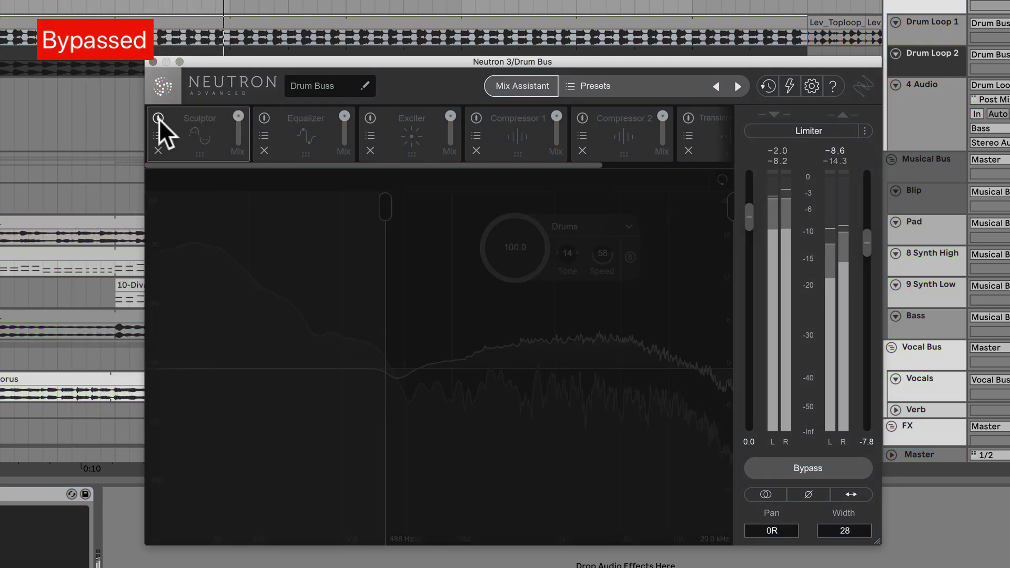
{"action": "left_click", "coordinate": [158, 119]}
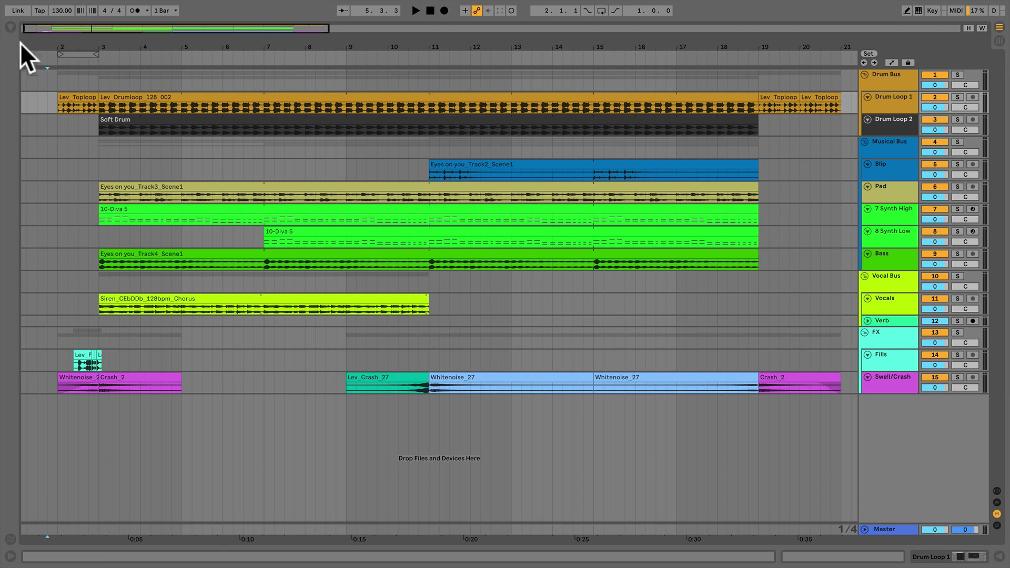
Insert Neutron 3 from the plug-in browser on the Drum Bus, name the instance Drum Buss, and close its window.
{"action": "left_click", "coordinate": [10, 25]}
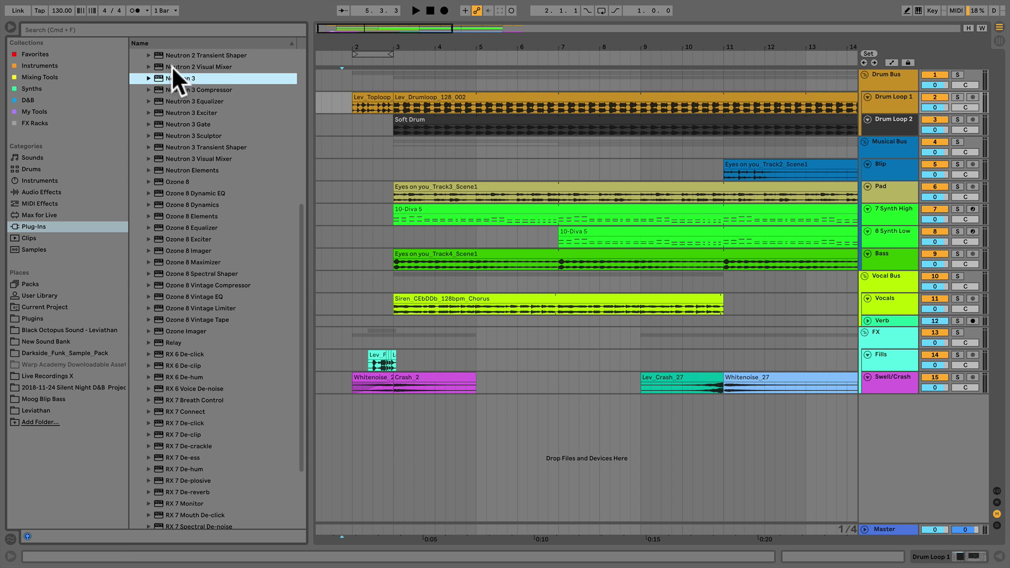
{"action": "left_click_drag", "start_coordinate": [171, 77], "coordinate": [884, 84]}
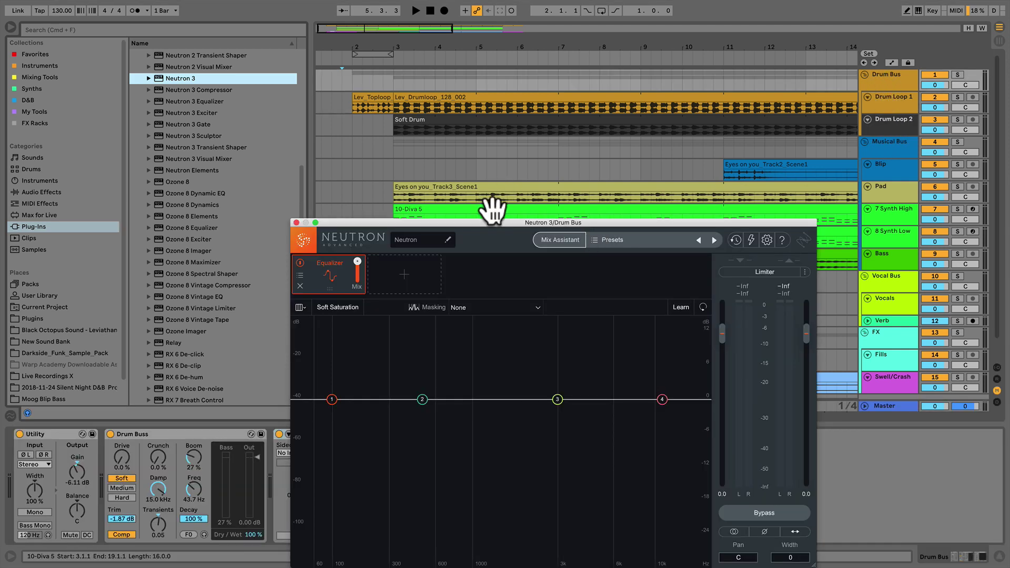
{"action": "left_click_drag", "start_coordinate": [493, 223], "coordinate": [493, 137]}
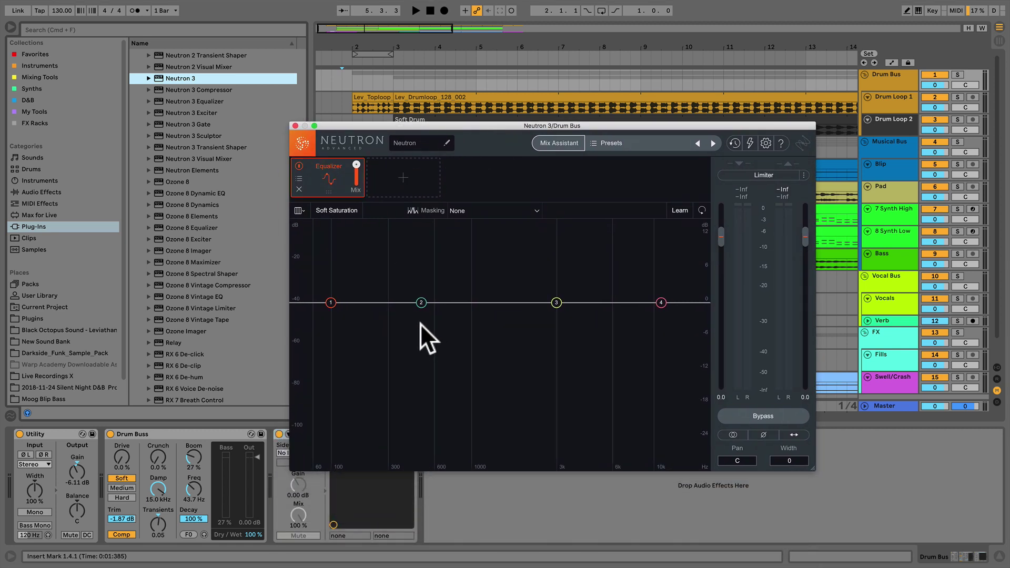
{"action": "left_click", "coordinate": [416, 143]}
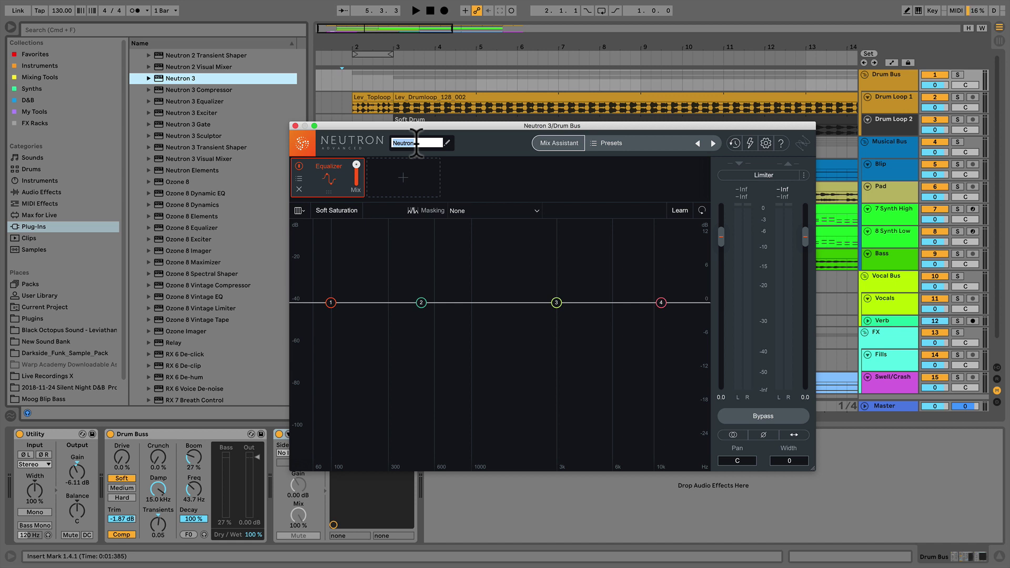
{"action": "type", "text": "Drum Buss"}
{"action": "left_click", "coordinate": [294, 126]}
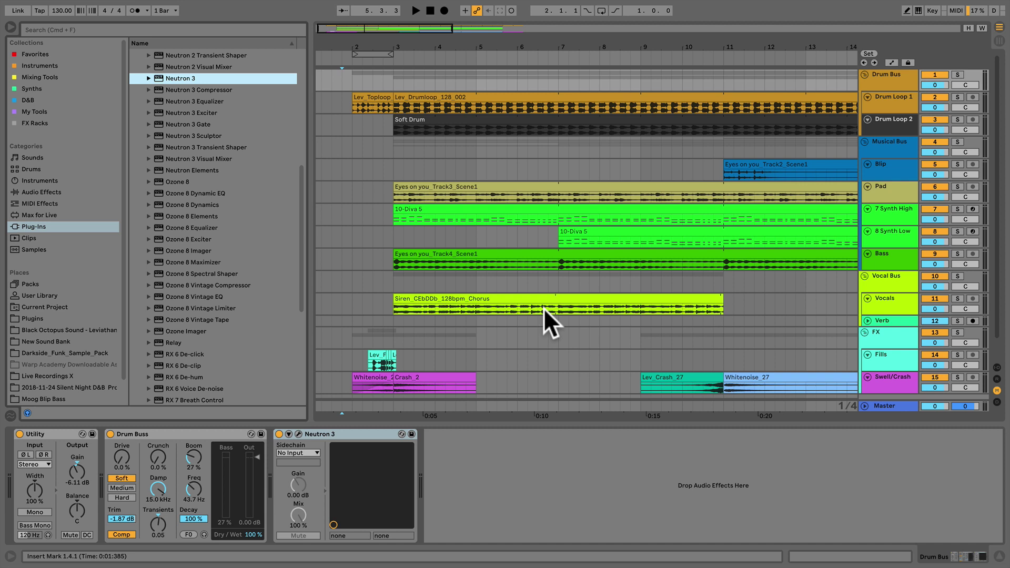
Insert the Relay plug-in on the Blip track, name the instance Blip, and close its window.
{"action": "left_click", "coordinate": [172, 343]}
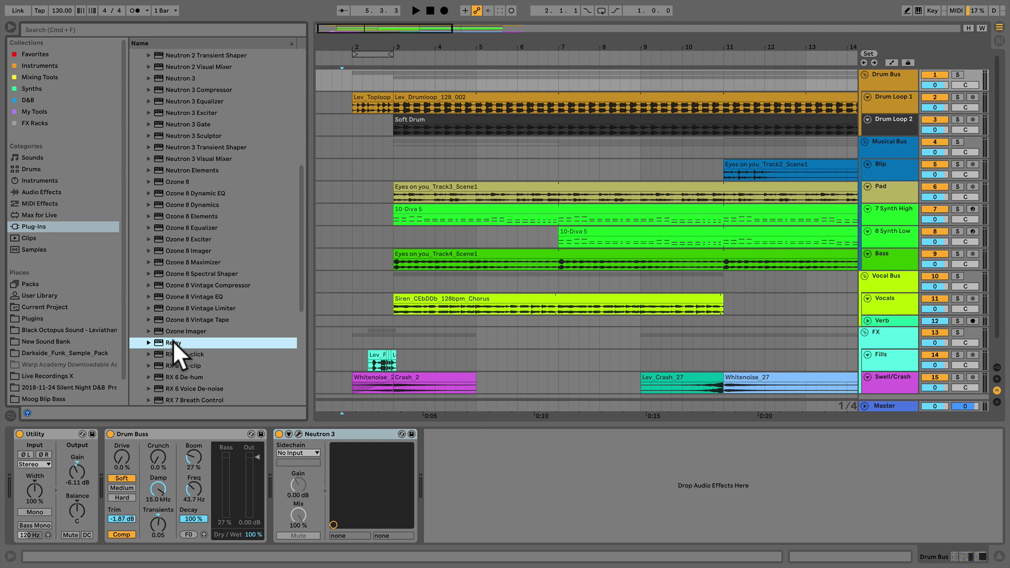
{"action": "left_click_drag", "start_coordinate": [173, 343], "coordinate": [887, 169]}
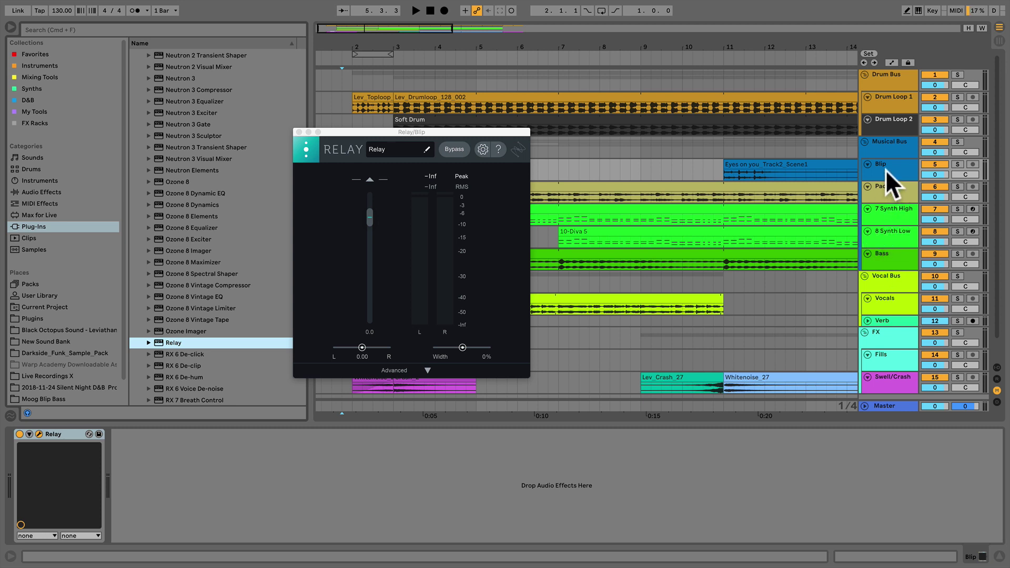
{"action": "left_click", "coordinate": [376, 149]}
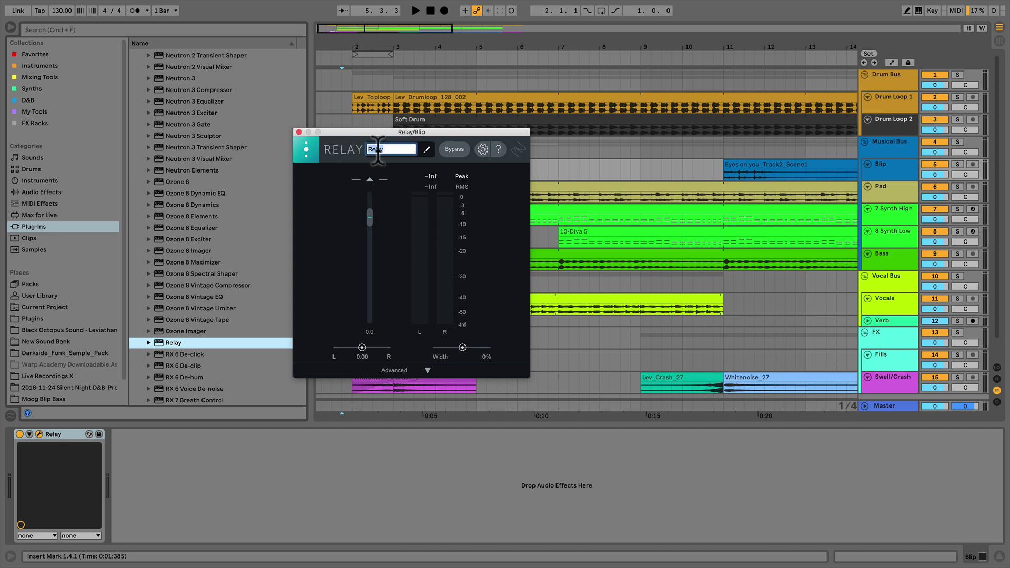
{"action": "type", "text": "Blip"}
{"action": "left_click", "coordinate": [299, 132]}
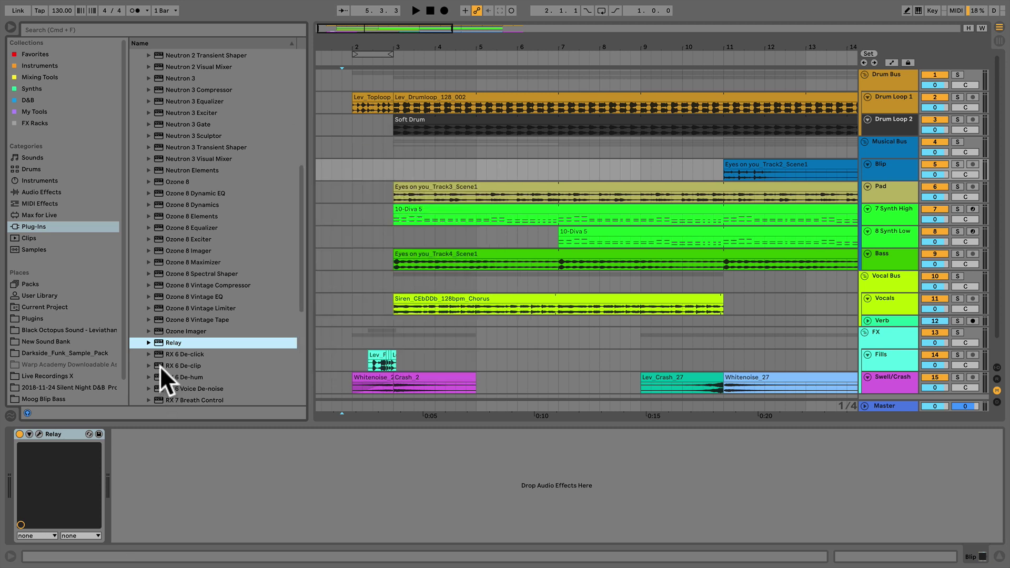
Insert Relay on the Pad track, name the instance Pad, and close its window.
{"action": "left_click_drag", "start_coordinate": [171, 343], "coordinate": [821, 192]}
{"action": "left_click", "coordinate": [403, 156]}
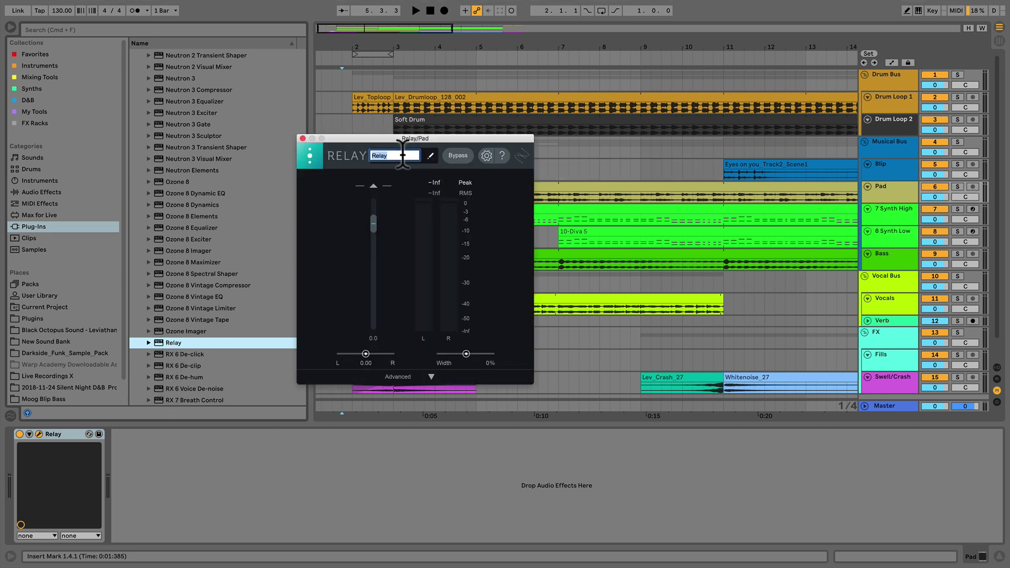
{"action": "type", "text": "Pad"}
{"action": "left_click", "coordinate": [302, 138]}
Insert Relay at the end of the Synth High track's chain, name it Synth High, and close its window.
{"action": "left_click_drag", "start_coordinate": [174, 342], "coordinate": [889, 221]}
{"action": "left_click", "coordinate": [401, 162]}
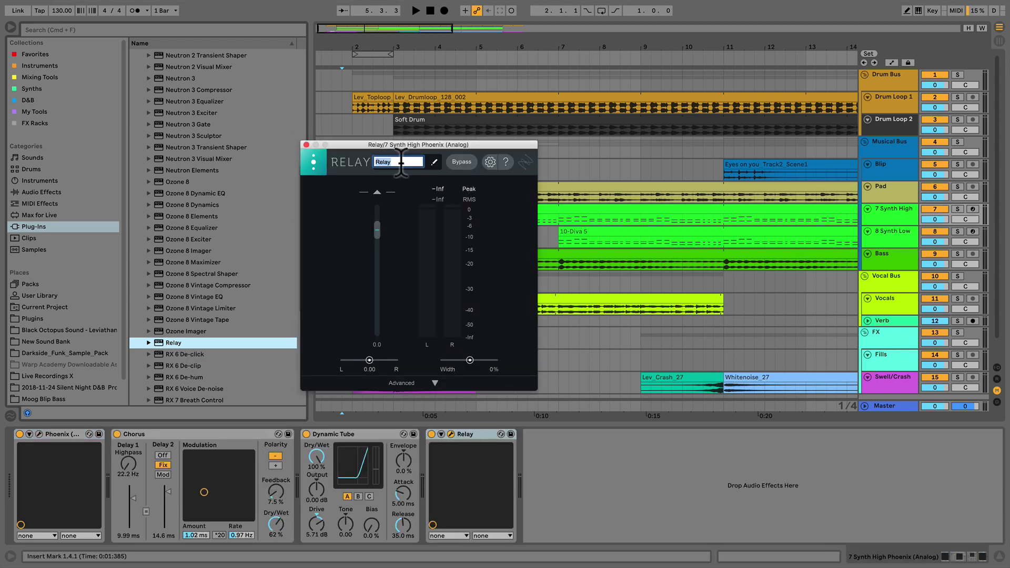
{"action": "type", "text": "Synth High"}
{"action": "key", "text": "Return"}
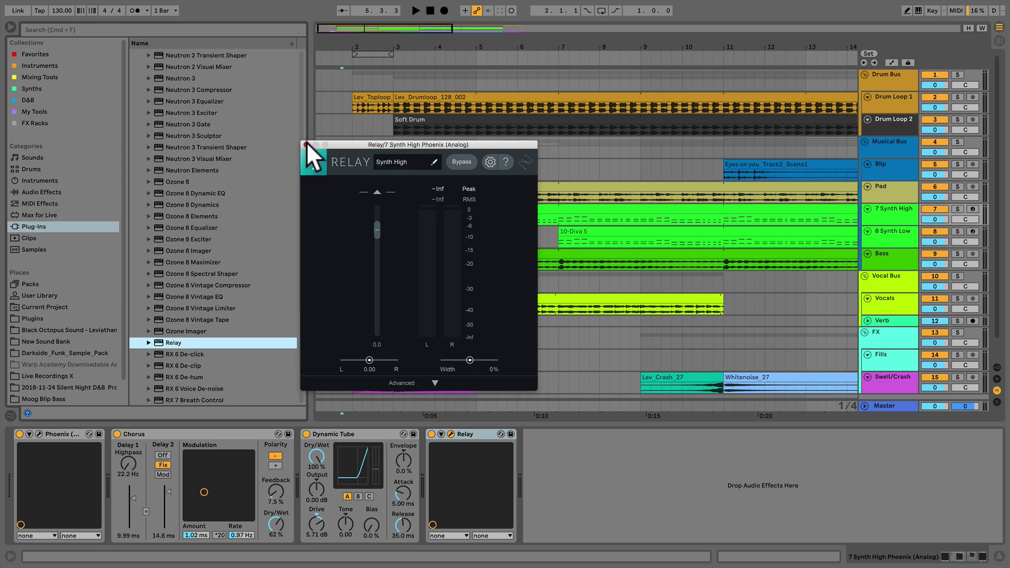
{"action": "left_click", "coordinate": [307, 144]}
Insert Relay at the end of the Synth Low track's chain, name it Synth Low, and close its window.
{"action": "left_click_drag", "start_coordinate": [173, 343], "coordinate": [861, 241]}
{"action": "left_click", "coordinate": [403, 168]}
{"action": "type", "text": "Synth Low"}
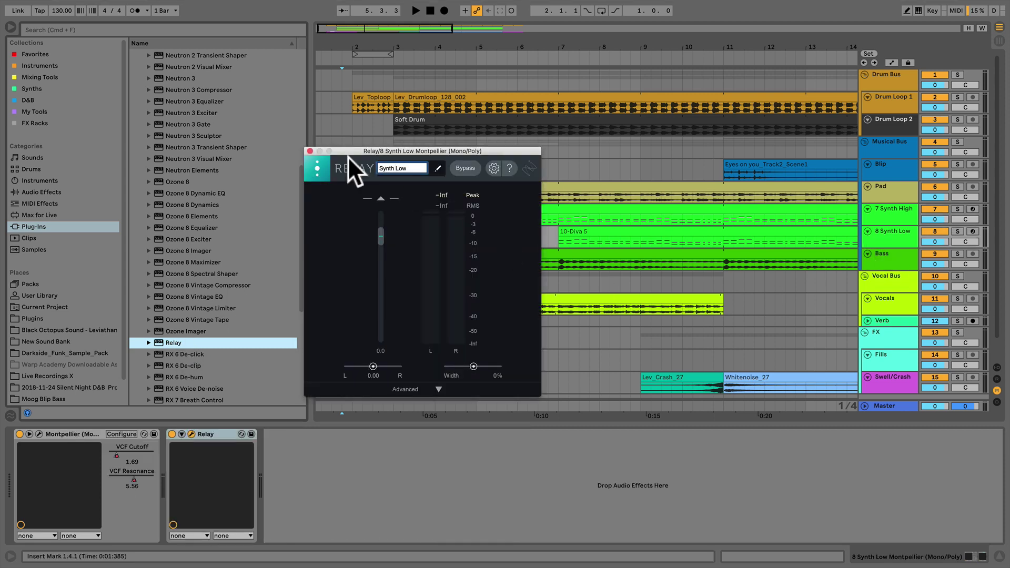
{"action": "key", "text": "Return"}
{"action": "left_click", "coordinate": [310, 151]}
Insert Relay after the Glue Compressor on the Bass track, name it Bass, and close its window.
{"action": "left_click_drag", "start_coordinate": [173, 342], "coordinate": [888, 259]}
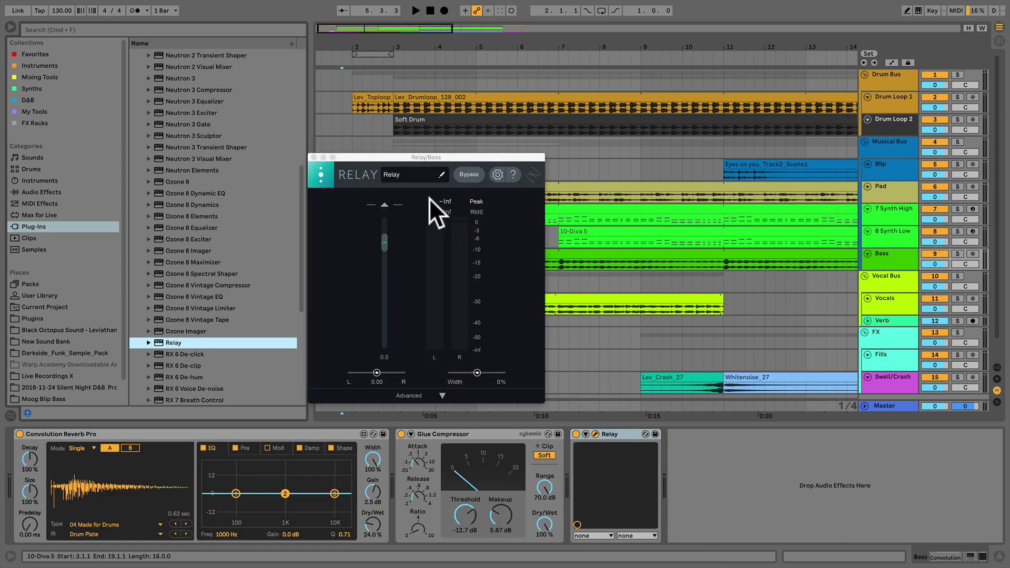
{"action": "left_click", "coordinate": [405, 174]}
{"action": "type", "text": "Bass"}
{"action": "key", "text": "Return"}
{"action": "left_click", "coordinate": [313, 157]}
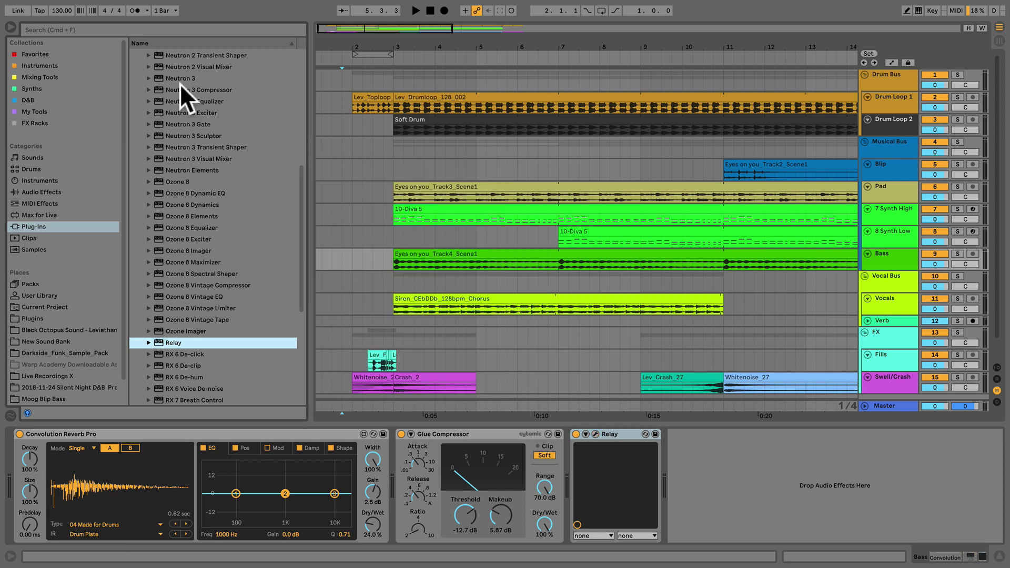
Insert Neutron 3 on the Vocal Bus, name the instance Vocals, and close its window.
{"action": "left_click_drag", "start_coordinate": [174, 77], "coordinate": [892, 282]}
{"action": "left_click_drag", "start_coordinate": [891, 279], "coordinate": [891, 279]}
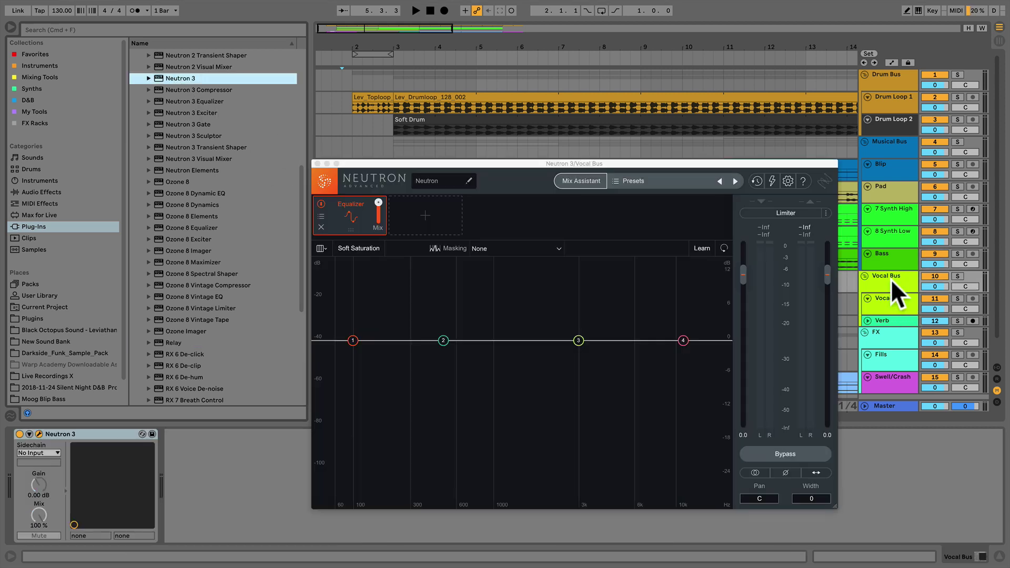
{"action": "left_click", "coordinate": [437, 181]}
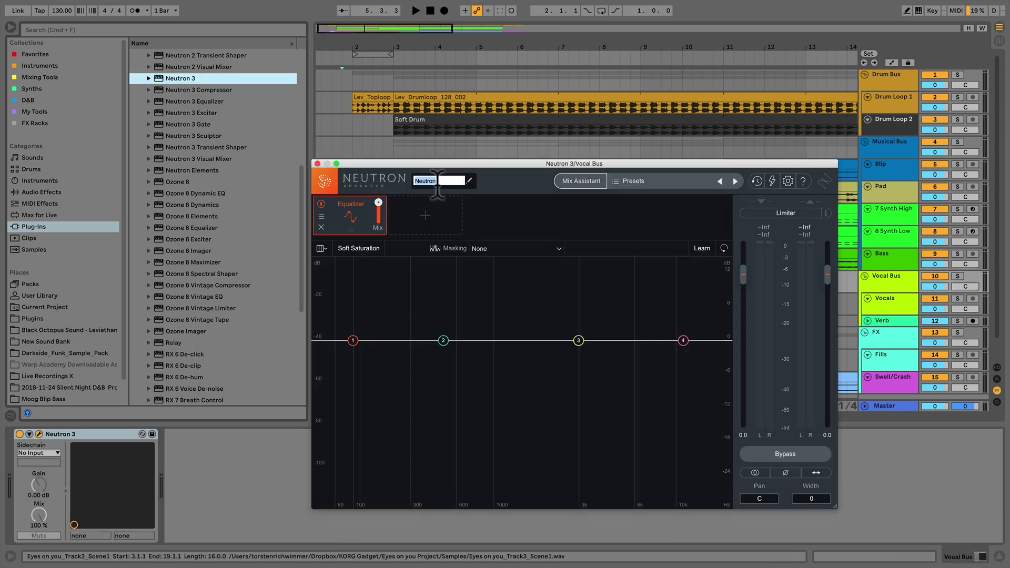
{"action": "type", "text": "Vocals"}
{"action": "left_click", "coordinate": [316, 163]}
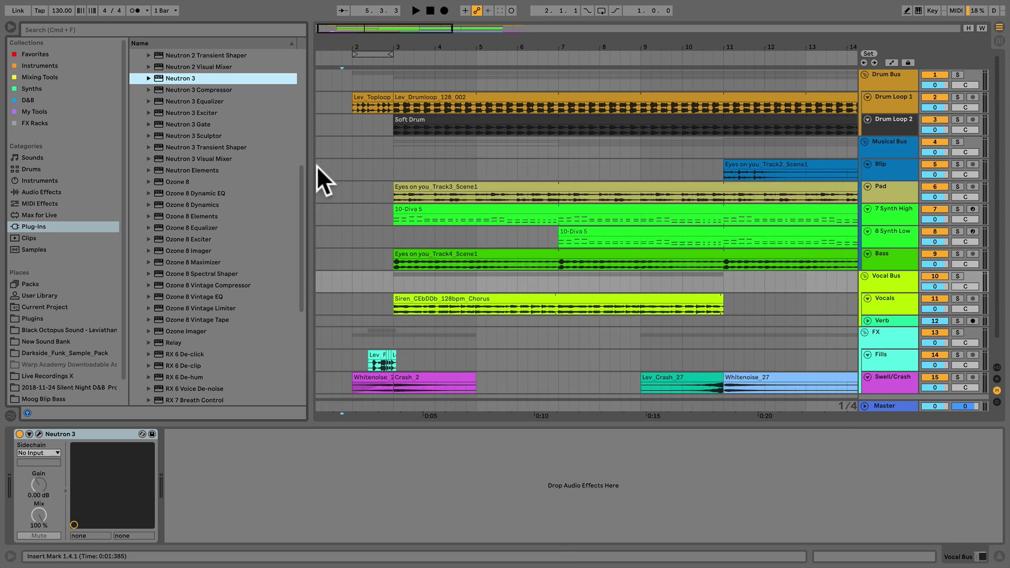
Insert a Relay named FX on the FX group and Neutron 3 Visual Mixer on the Master track.
{"action": "left_click_drag", "start_coordinate": [169, 342], "coordinate": [893, 341]}
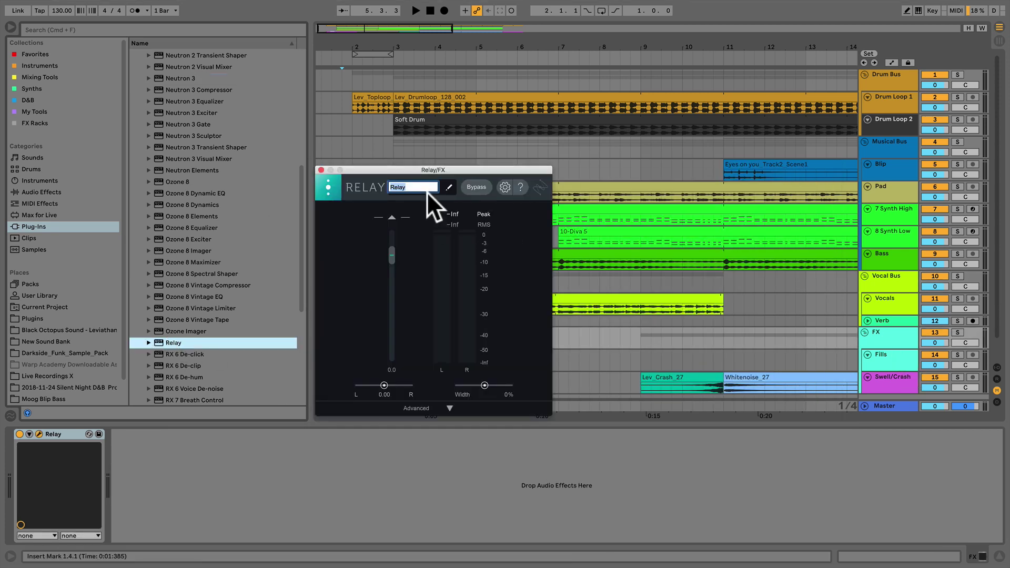
{"action": "left_click", "coordinate": [318, 167]}
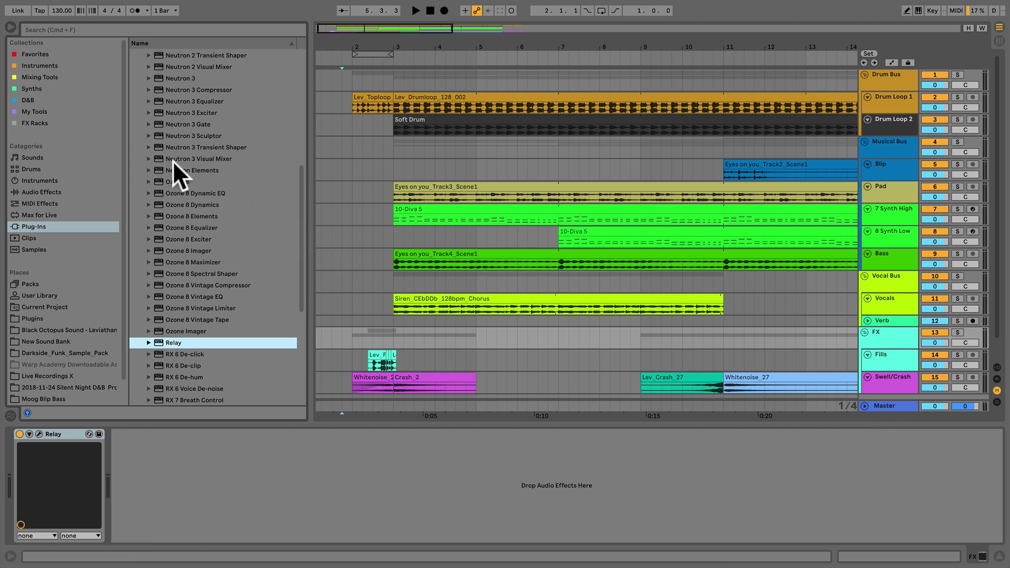
{"action": "left_click_drag", "start_coordinate": [174, 158], "coordinate": [885, 394]}
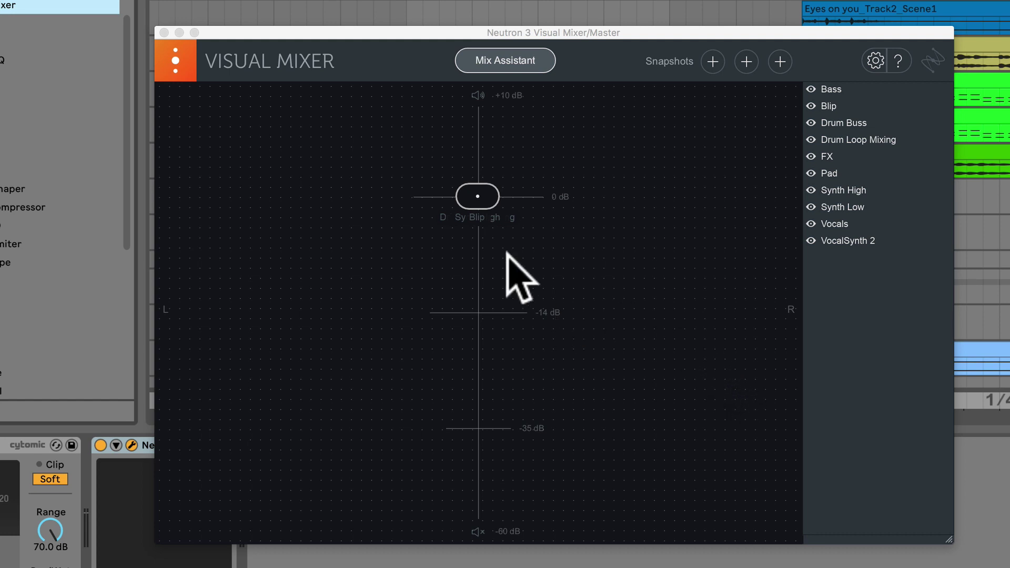
Try moving the Blip and Synth High nodes below 0 dB and the Drum Buss and VocalSynth 2 nodes above it.
{"action": "left_click", "coordinate": [476, 200]}
{"action": "left_click", "coordinate": [477, 199]}
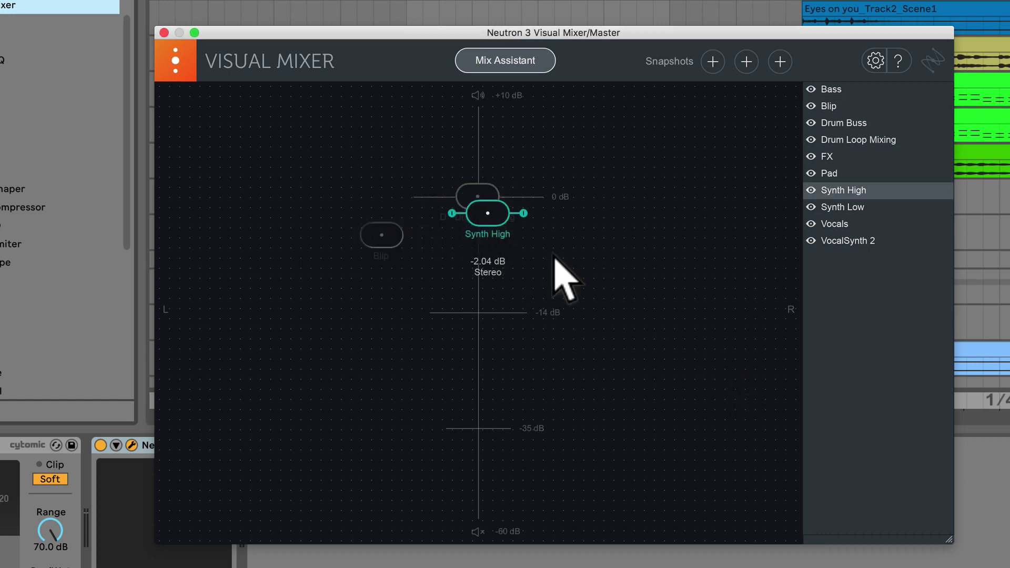
{"action": "left_click", "coordinate": [481, 203]}
{"action": "left_click", "coordinate": [479, 197]}
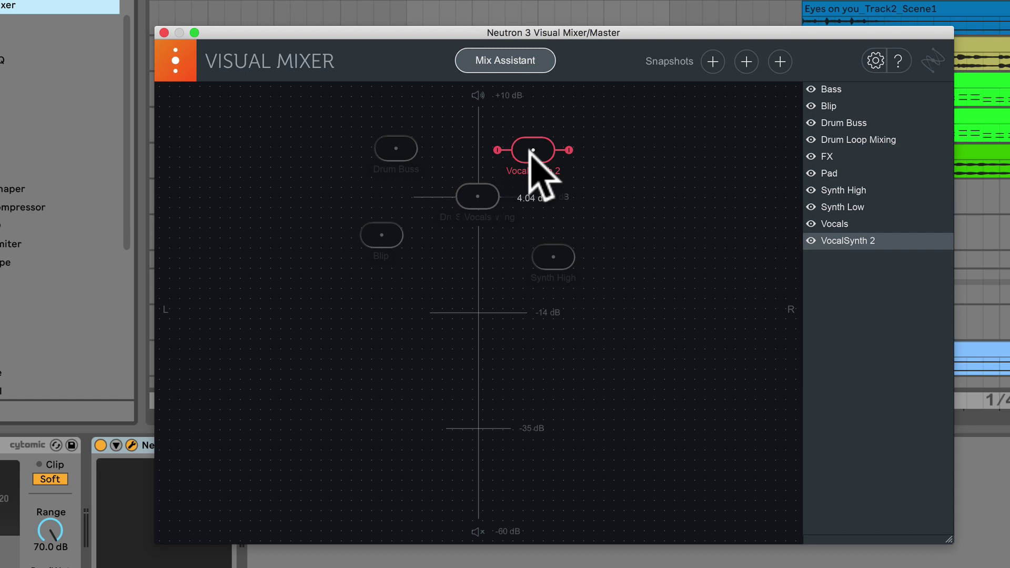
Reset the moved VocalSynth 2, Synth High, Drum Buss and Blip nodes to 0 dB at centre.
{"action": "left_click", "coordinate": [558, 264]}
{"action": "left_click", "coordinate": [404, 152]}
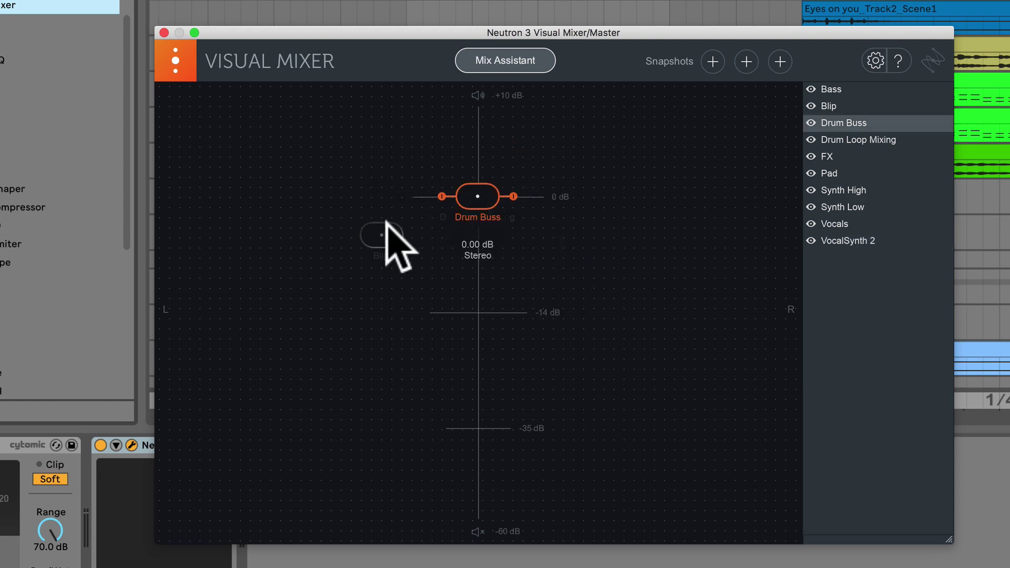
{"action": "left_click", "coordinate": [388, 234]}
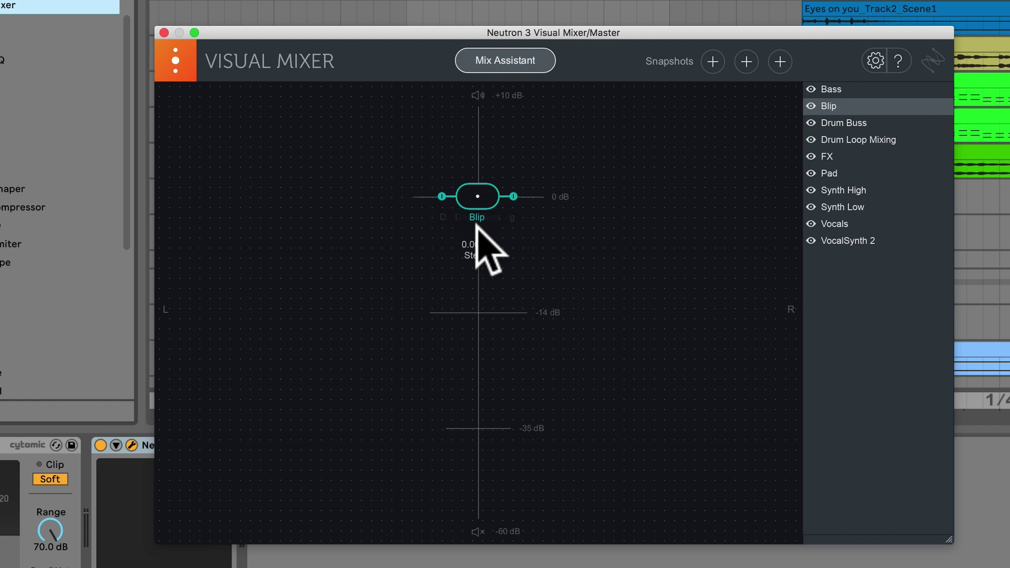
Begin Mix Assistant and include the Vocals and Drum Buss instances among the assisted tracks.
{"action": "left_click", "coordinate": [498, 65]}
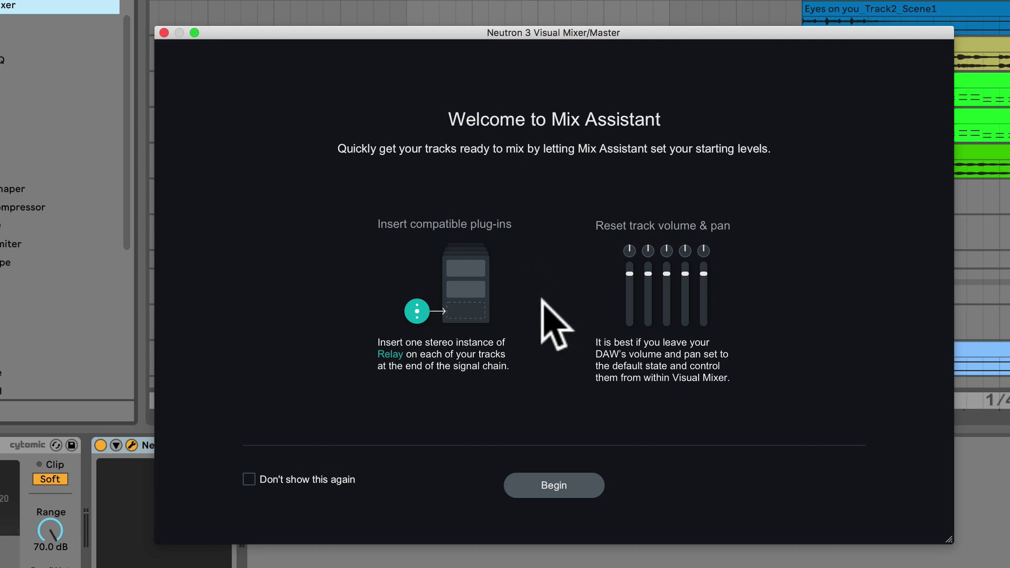
{"action": "left_click", "coordinate": [559, 480]}
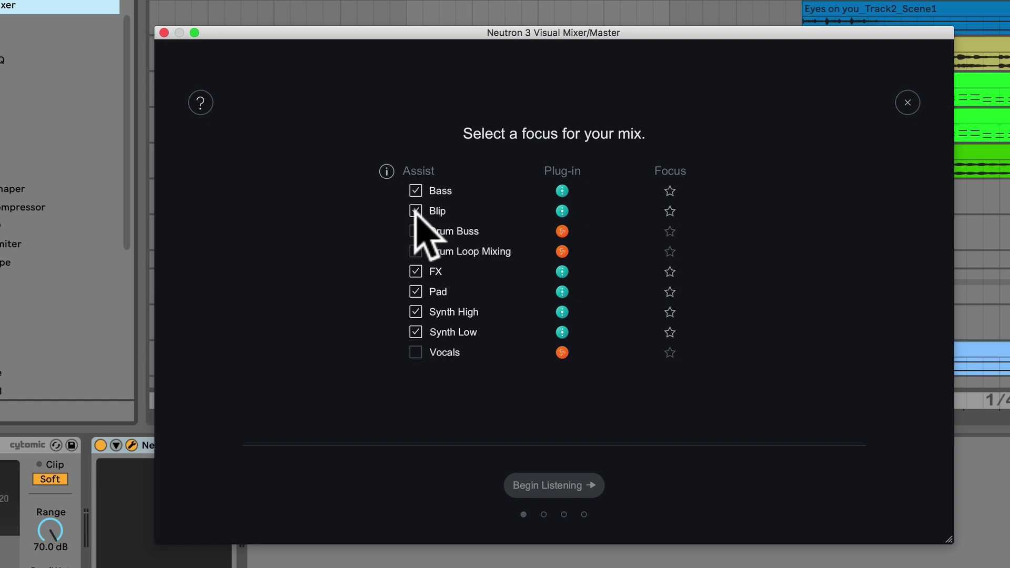
{"action": "left_click", "coordinate": [416, 352]}
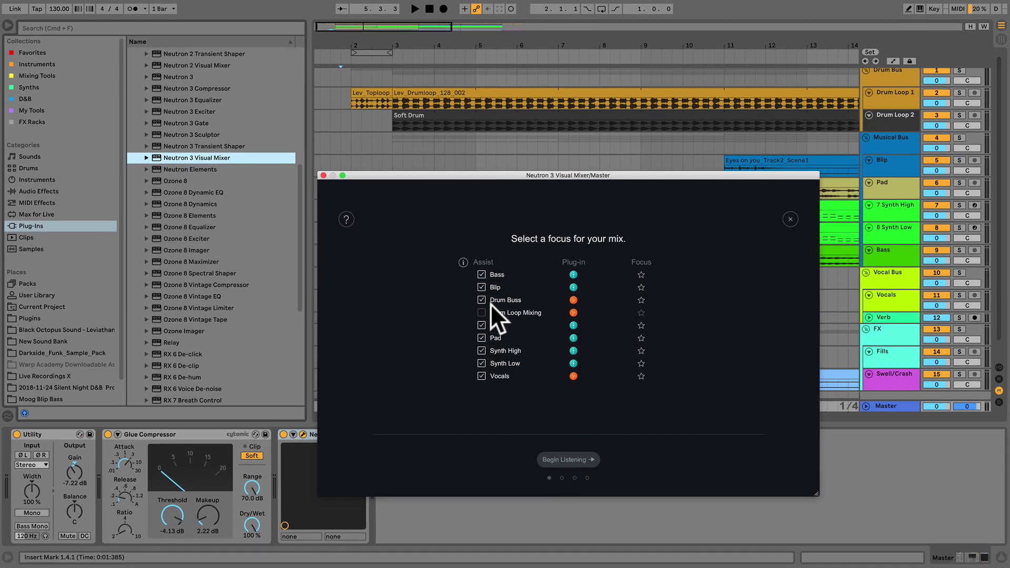
Inspect the device chain on the Drum Loop 1 track and return to Visual Mixer on the Master track.
{"action": "left_click", "coordinate": [498, 274]}
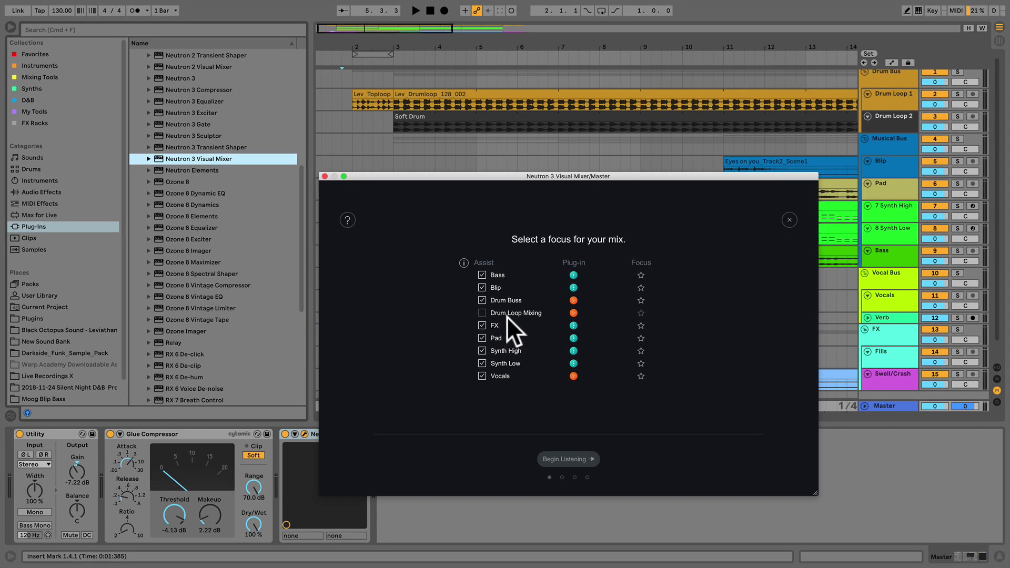
{"action": "left_click", "coordinate": [883, 95]}
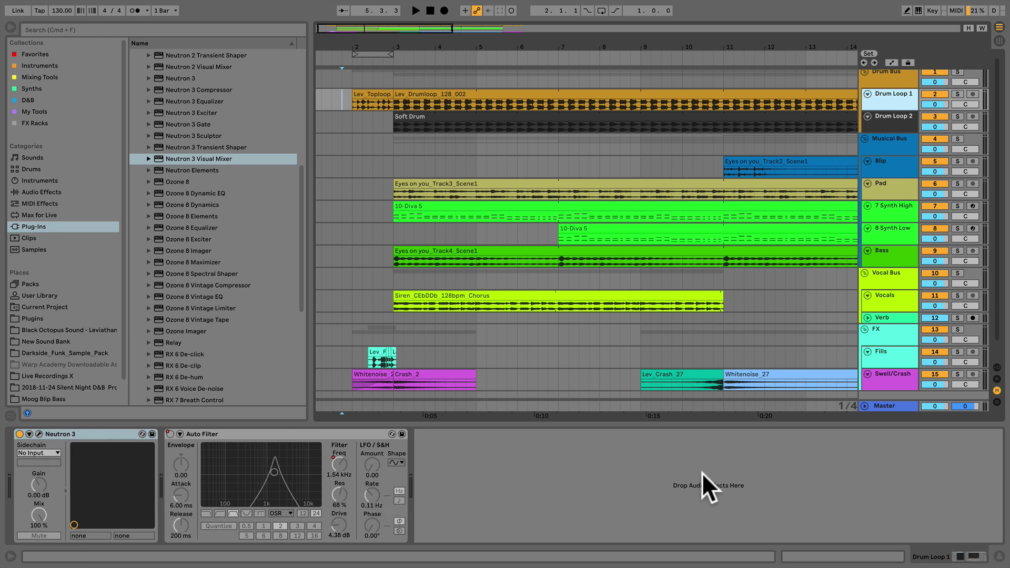
{"action": "left_click", "coordinate": [875, 405]}
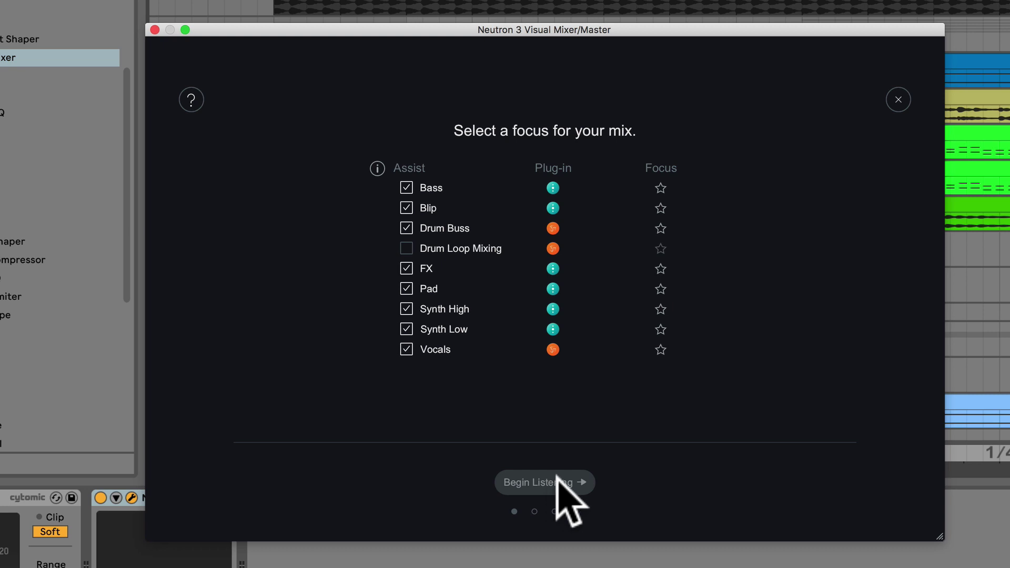
Mark Vocals and Synth Low as the mix focus and start Mix Assistant's listening phase.
{"action": "left_click", "coordinate": [660, 349]}
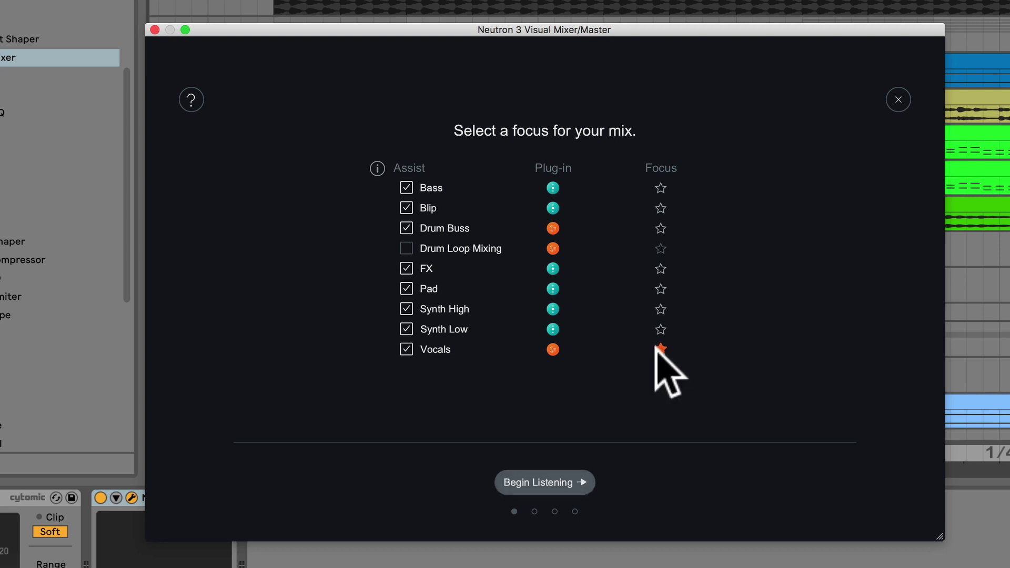
{"action": "left_click", "coordinate": [660, 328]}
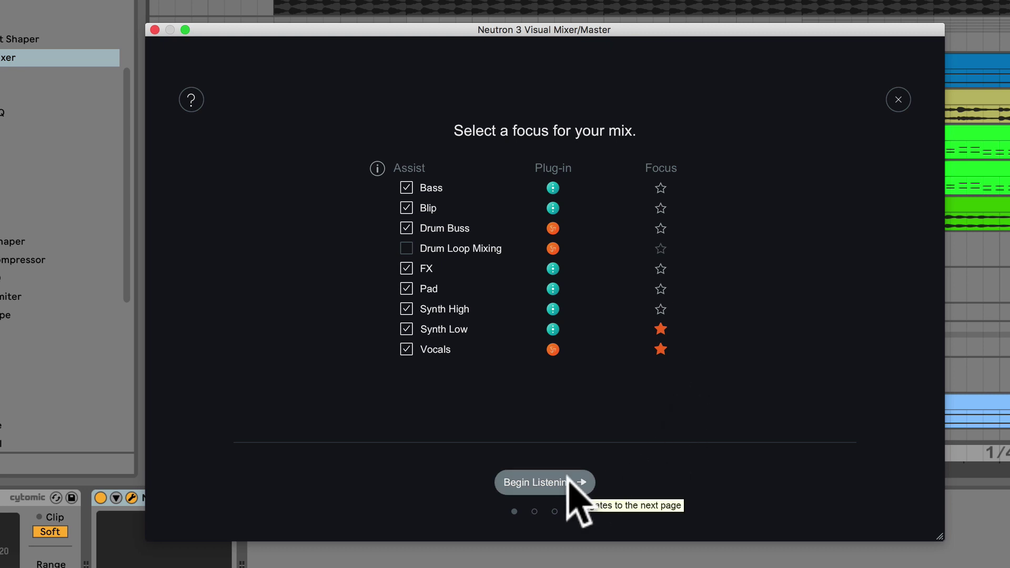
{"action": "left_click", "coordinate": [517, 483]}
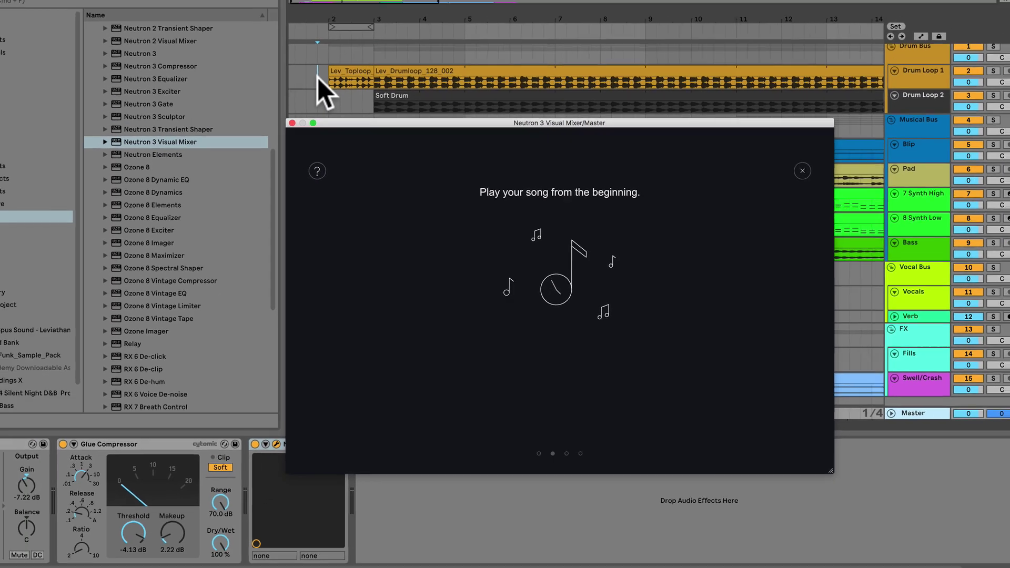
Play the song from the beginning for Mix Assistant to analyse, stop playback and go to the results.
{"action": "left_click", "coordinate": [235, 1]}
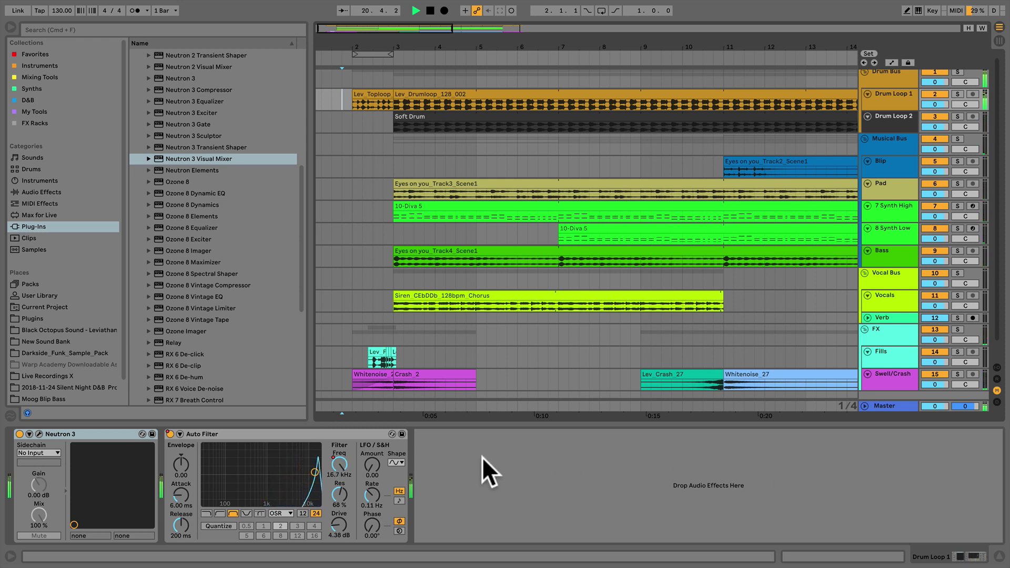
{"action": "key", "text": "space"}
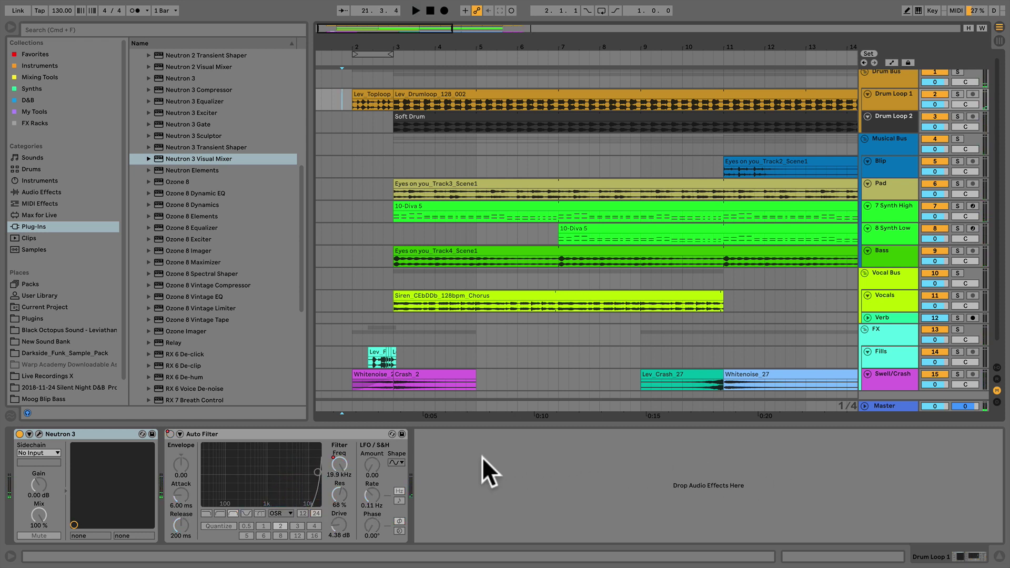
{"action": "left_click", "coordinate": [879, 407]}
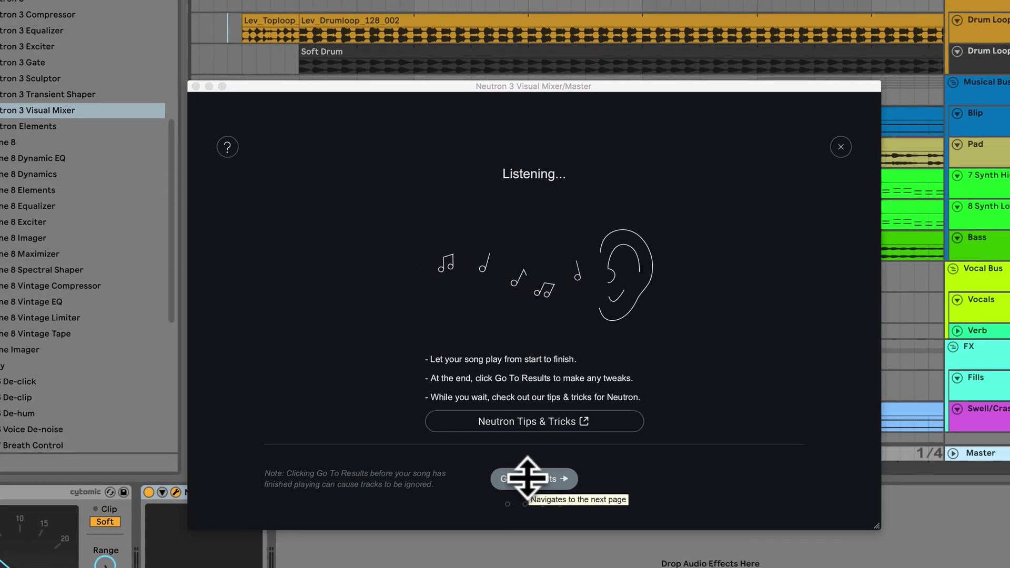
{"action": "left_click", "coordinate": [529, 478]}
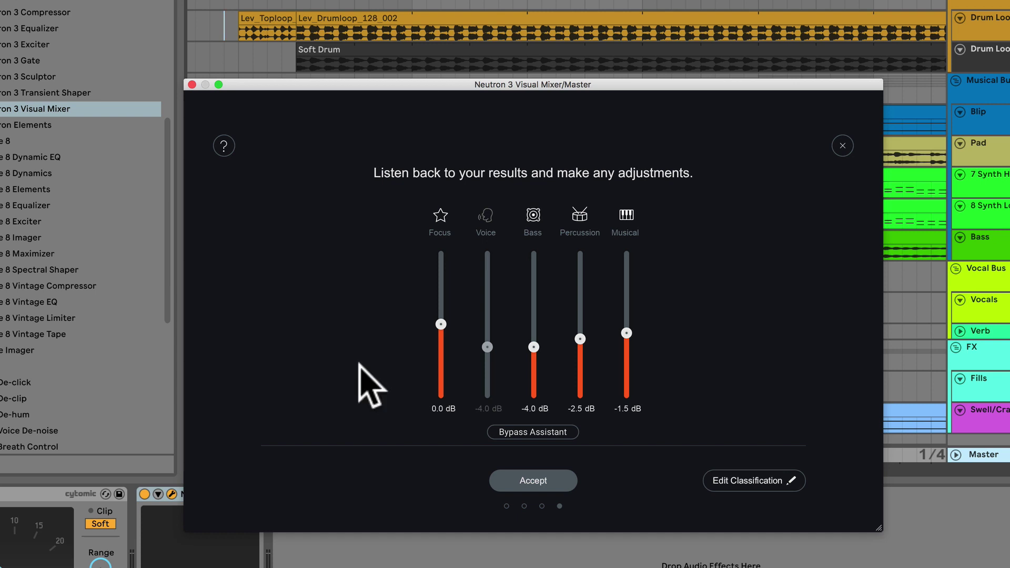
Play the song from the start to listen to Mix Assistant's results, and return to its group level sliders.
{"action": "left_click", "coordinate": [225, 26]}
{"action": "key", "text": "space"}
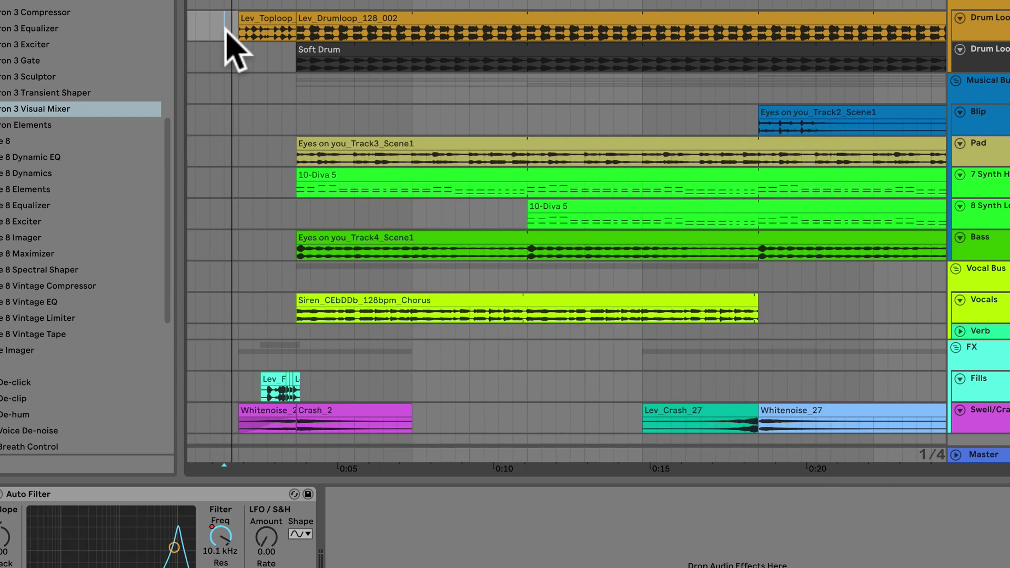
{"action": "left_click", "coordinate": [992, 457]}
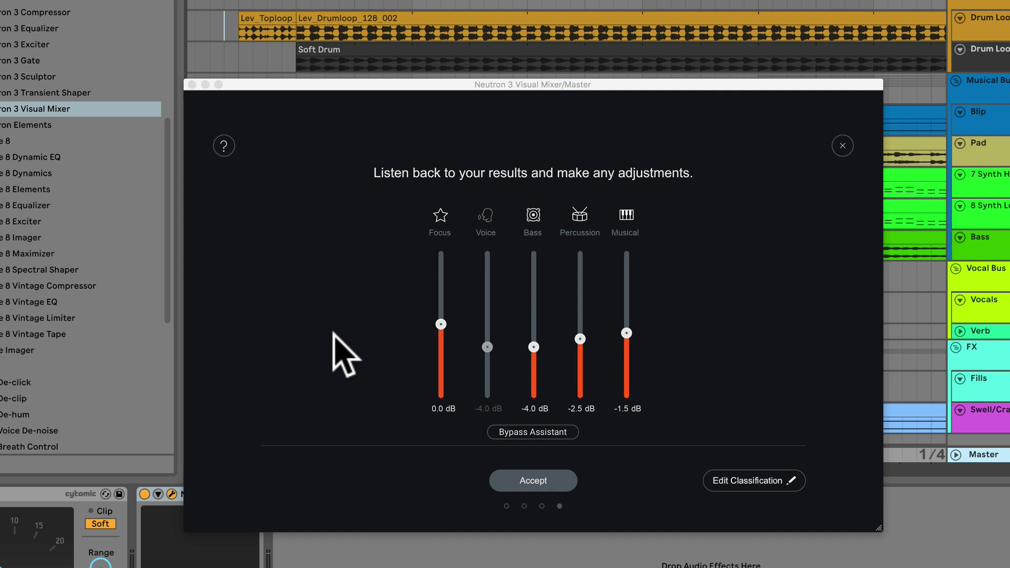
{"action": "left_click", "coordinate": [486, 346]}
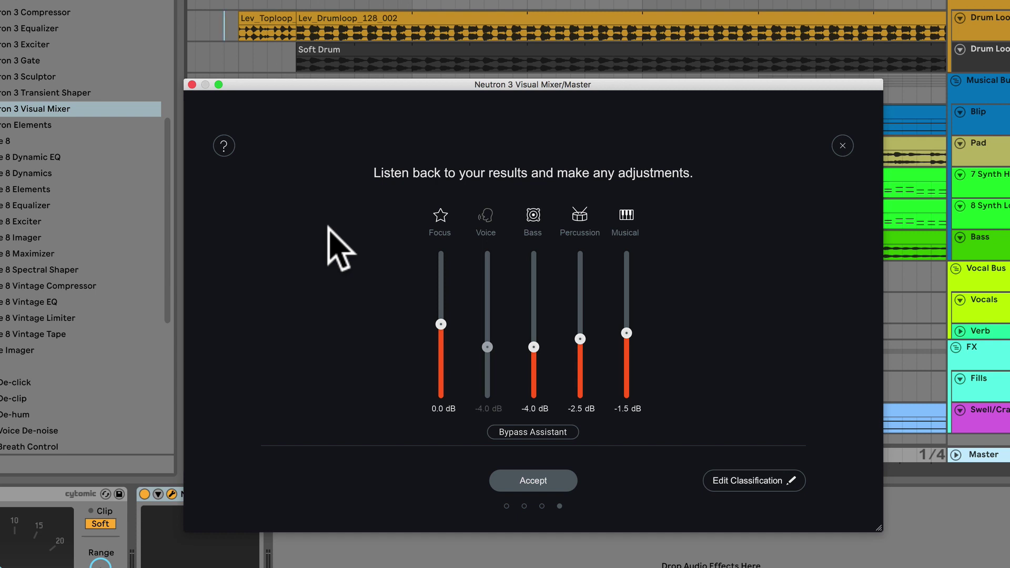
Edit the track classifications, setting Vocals to Voice, Pad to Musical and Bass to Bass.
{"action": "left_click", "coordinate": [733, 481]}
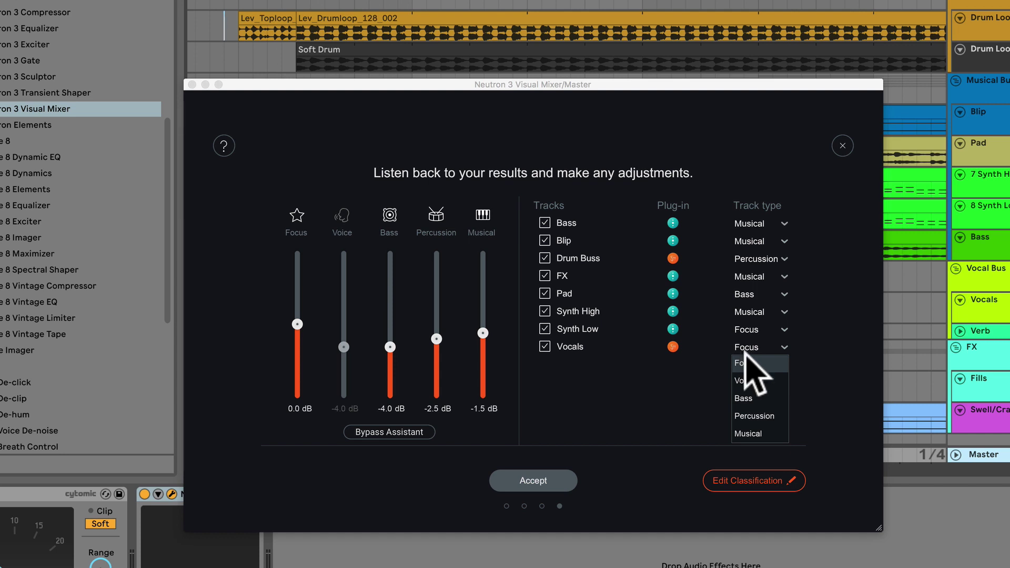
{"action": "left_click", "coordinate": [747, 381]}
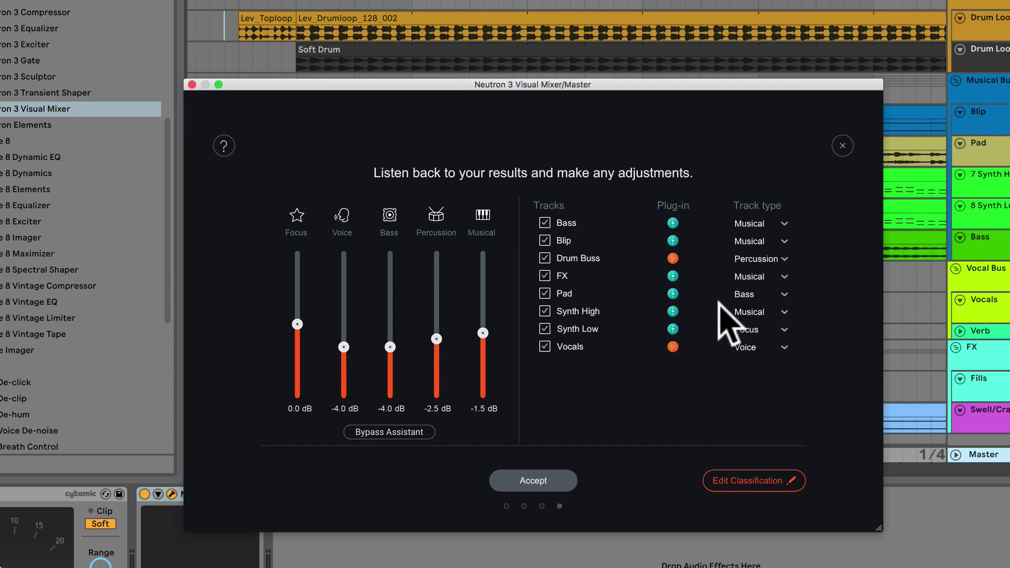
{"action": "left_click", "coordinate": [764, 295]}
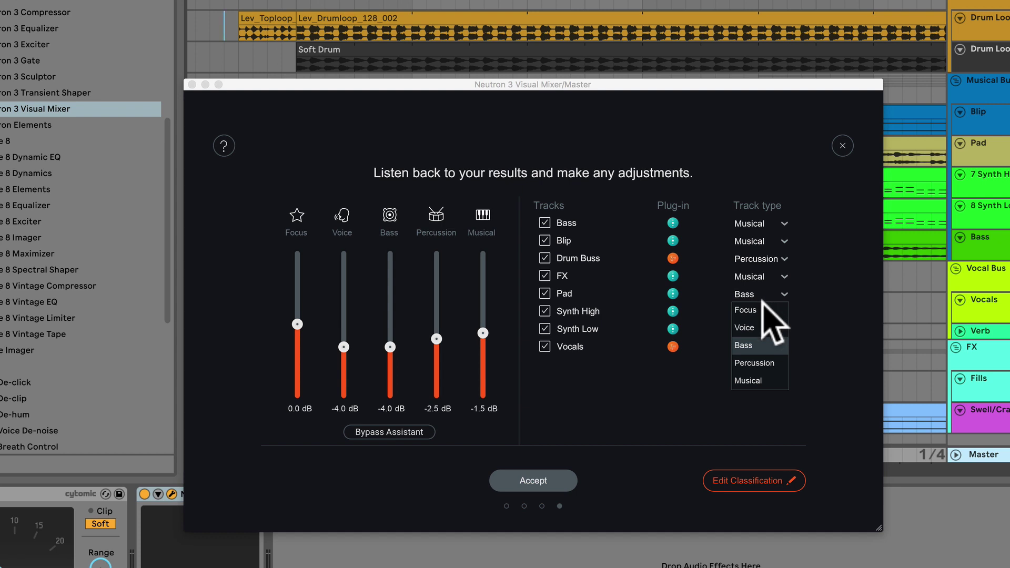
{"action": "left_click", "coordinate": [759, 381]}
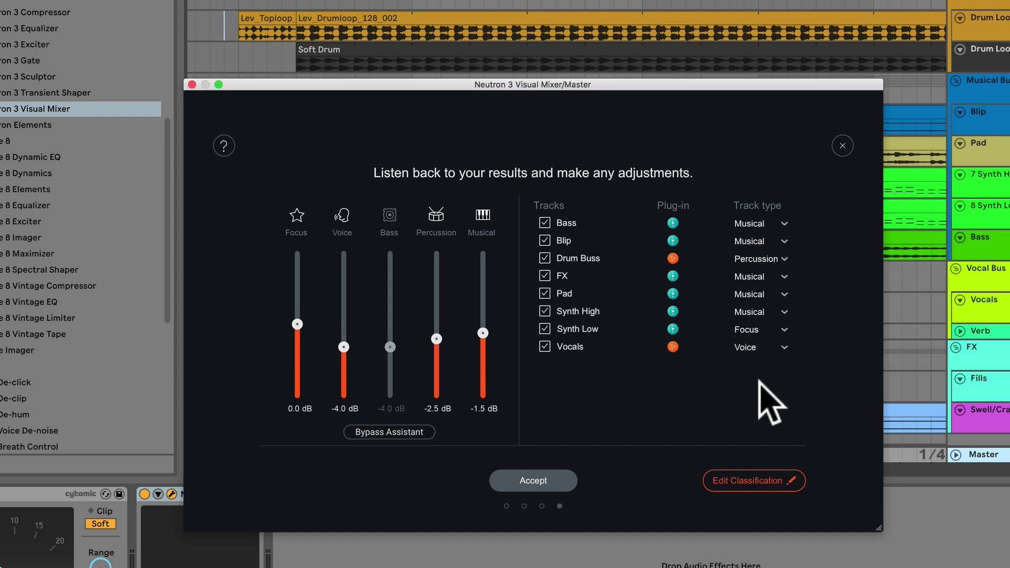
{"action": "left_click", "coordinate": [752, 223]}
{"action": "left_click", "coordinate": [758, 274]}
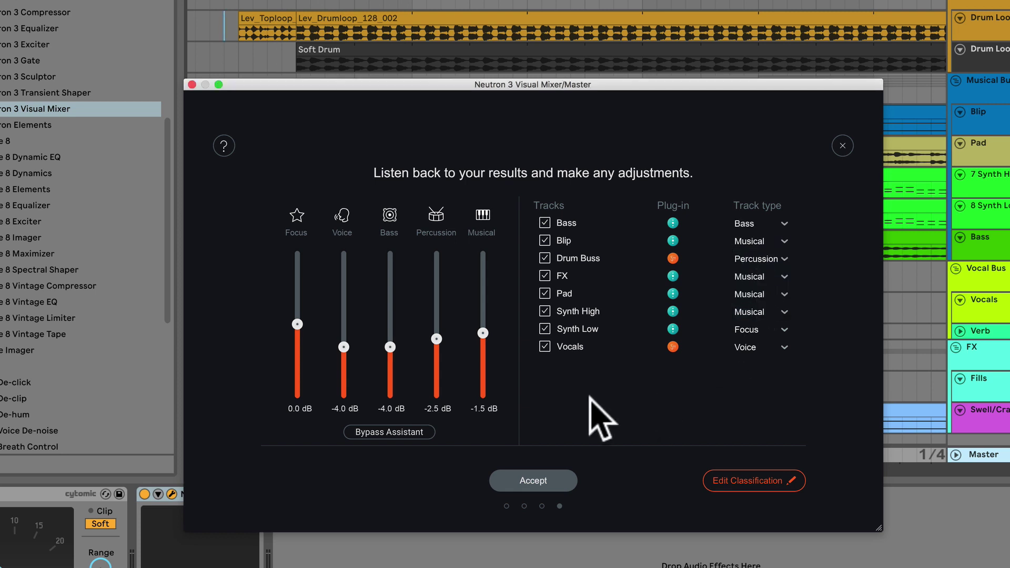
{"action": "left_click", "coordinate": [745, 485]}
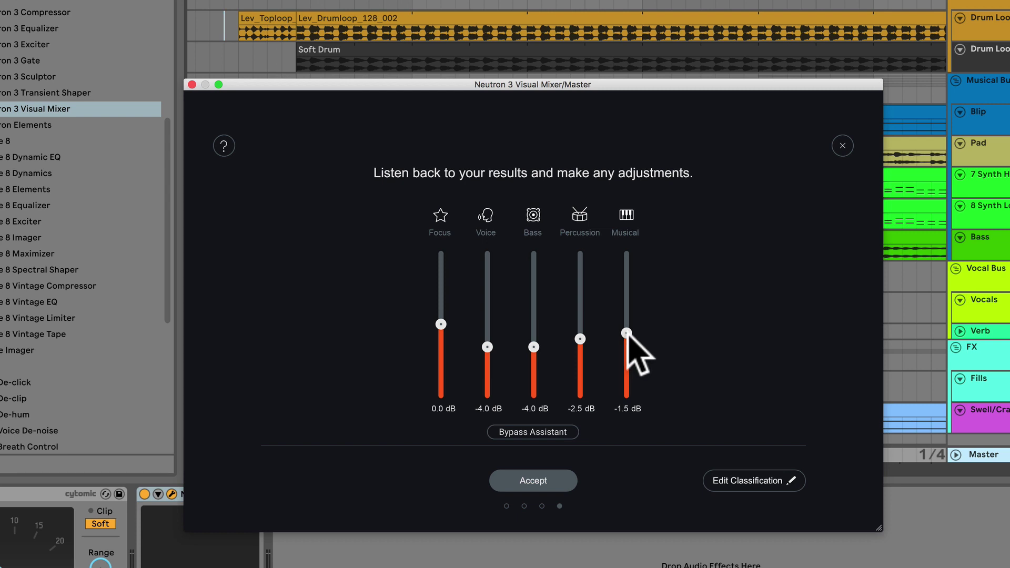
Set the group levels to Focus 1.5, Voice 2.0, Bass -0.7, Percussion 3.1 and Musical 0.2 dB, and accept the mix.
{"action": "mouse_move", "coordinate": [627, 334]}
{"action": "left_mouse_down"}
{"action": "mouse_move", "coordinate": [627, 309]}
{"action": "mouse_move", "coordinate": [626, 319]}
{"action": "left_mouse_up"}
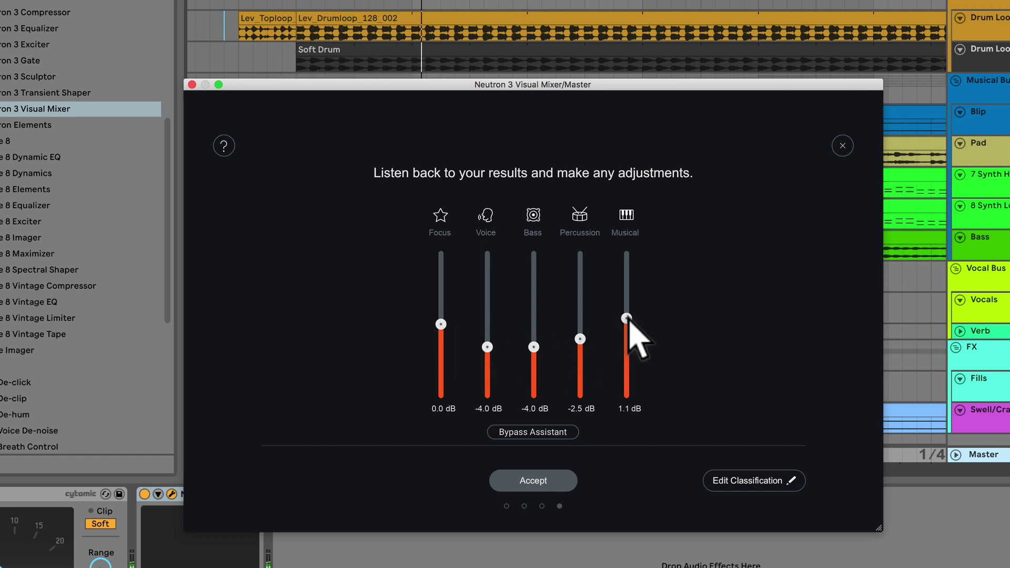
{"action": "left_click_drag", "start_coordinate": [626, 318], "coordinate": [580, 330]}
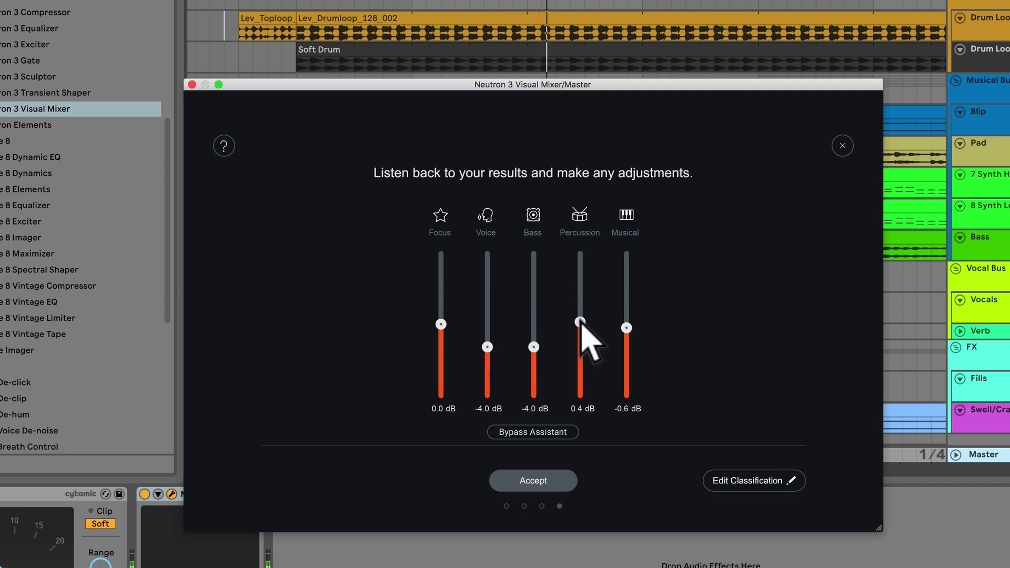
{"action": "left_click_drag", "start_coordinate": [487, 347], "coordinate": [532, 339]}
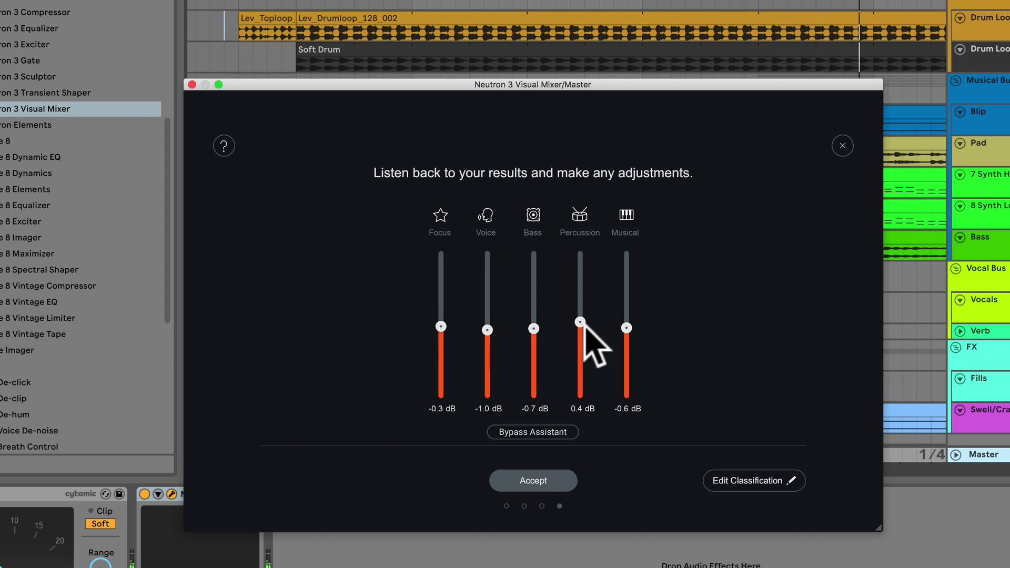
{"action": "left_click_drag", "start_coordinate": [580, 317], "coordinate": [580, 306]}
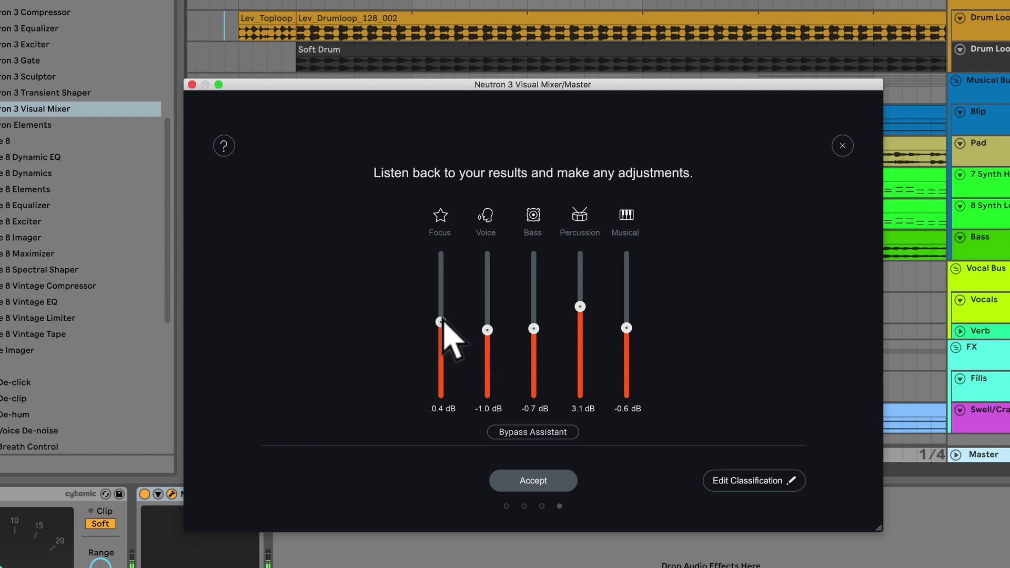
{"action": "left_click_drag", "start_coordinate": [441, 317], "coordinate": [440, 315]}
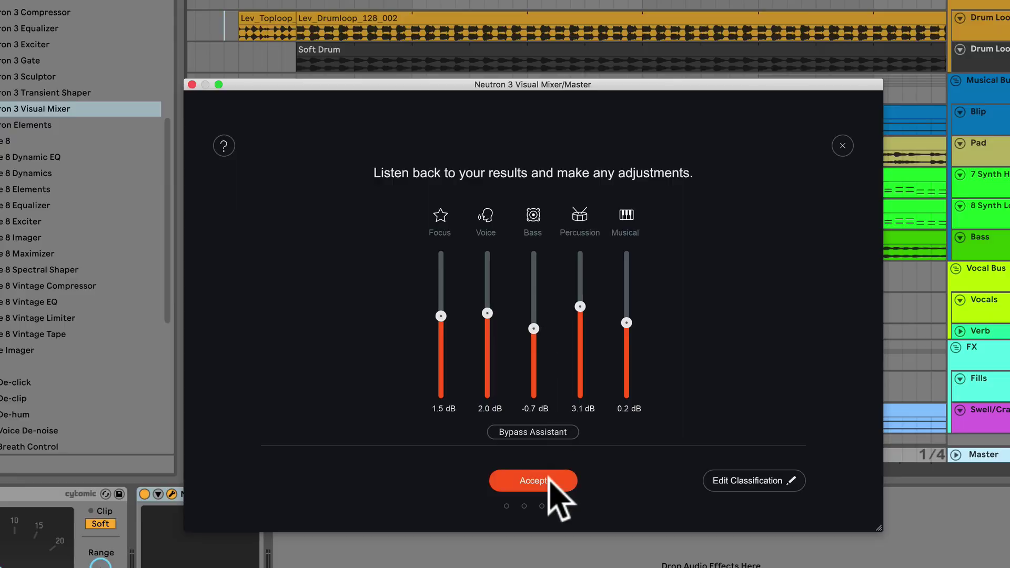
{"action": "left_click", "coordinate": [549, 476]}
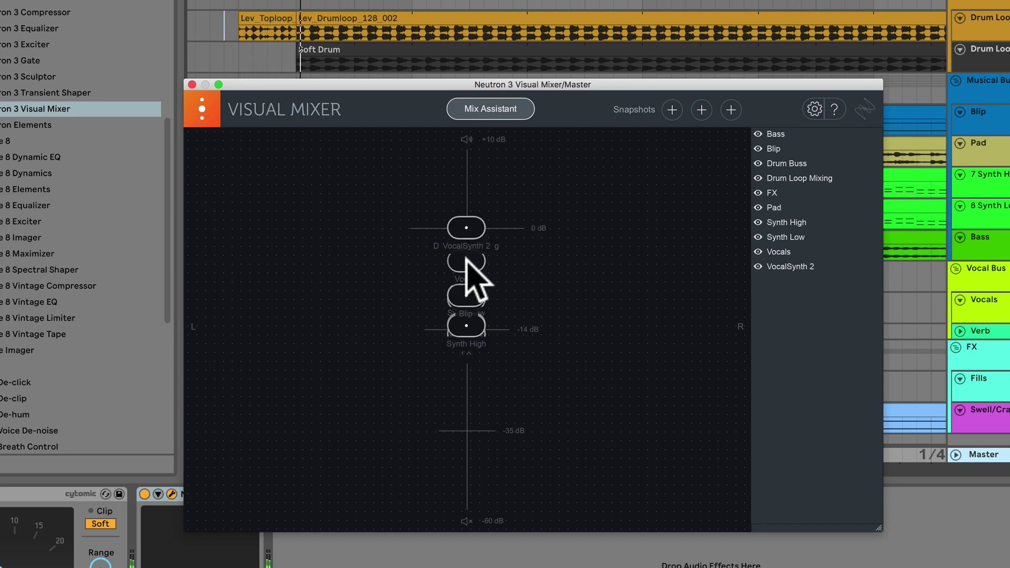
Raise the Vocals node closer to 0 dB and the Blip node to about -7.7 dB.
{"action": "left_click", "coordinate": [466, 261]}
{"action": "mouse_move", "coordinate": [466, 261]}
{"action": "left_mouse_down"}
{"action": "mouse_move", "coordinate": [318, 258]}
{"action": "mouse_move", "coordinate": [489, 271]}
{"action": "mouse_move", "coordinate": [482, 252]}
{"action": "mouse_move", "coordinate": [490, 256]}
{"action": "mouse_move", "coordinate": [458, 260]}
{"action": "mouse_move", "coordinate": [478, 232]}
{"action": "mouse_move", "coordinate": [468, 241]}
{"action": "left_mouse_up"}
{"action": "left_click", "coordinate": [467, 294]}
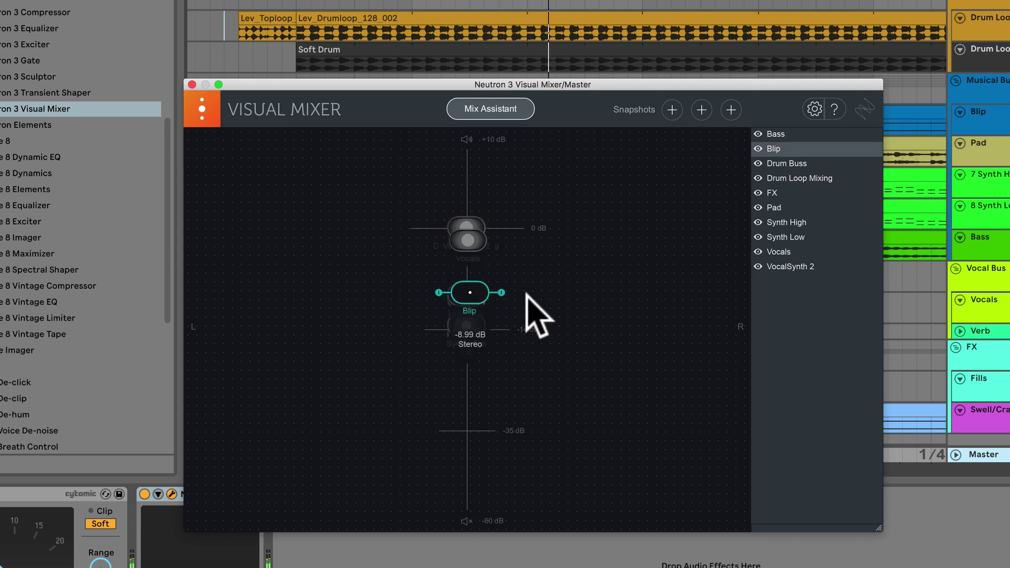
{"action": "left_click_drag", "start_coordinate": [468, 297], "coordinate": [464, 287]}
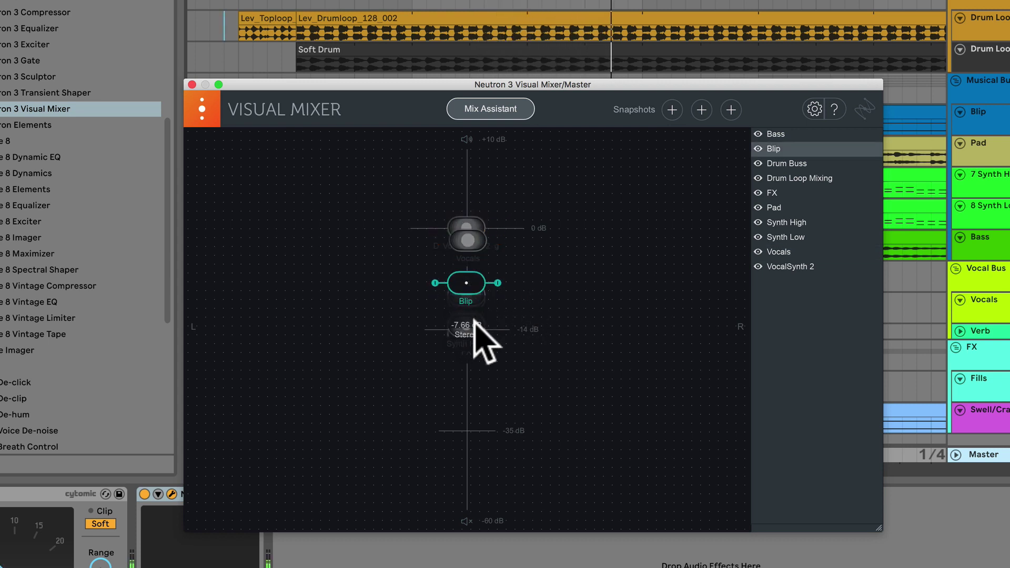
Pan Synth High right and Blip left of centre, widen Drum Buss, and store the layout as snapshot A.
{"action": "left_click_drag", "start_coordinate": [474, 331], "coordinate": [508, 264]}
{"action": "left_click", "coordinate": [449, 277]}
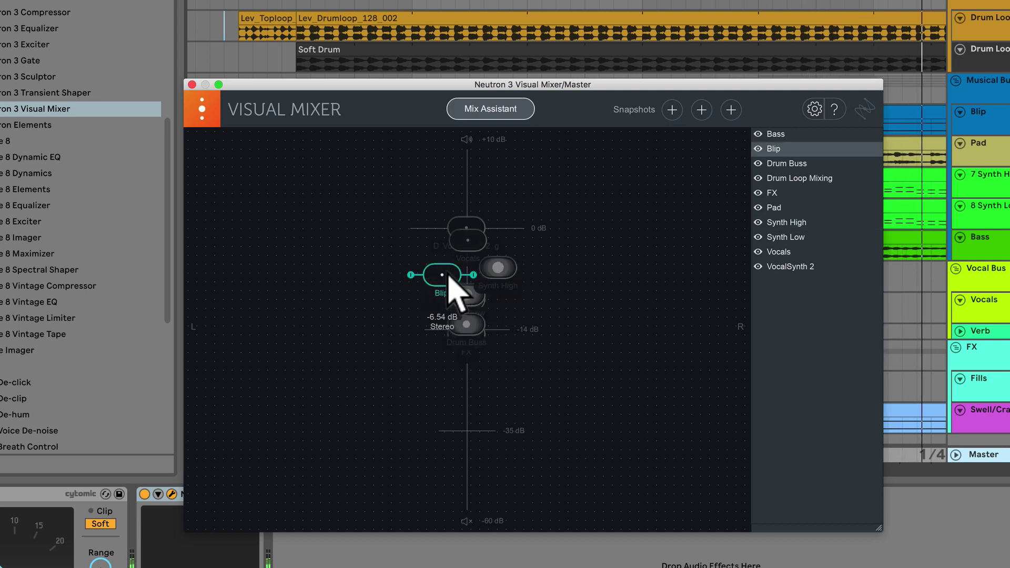
{"action": "left_click", "coordinate": [472, 322]}
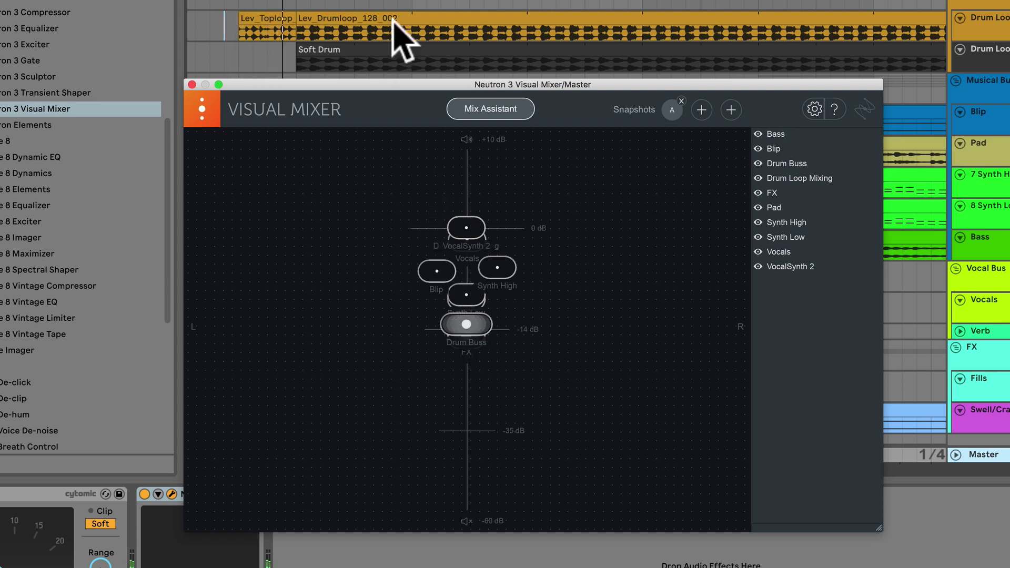
Audition the balance by playing from partway into the Lev_Drumloop clip with Visual Mixer shown, and stop playback.
{"action": "left_click", "coordinate": [412, 33]}
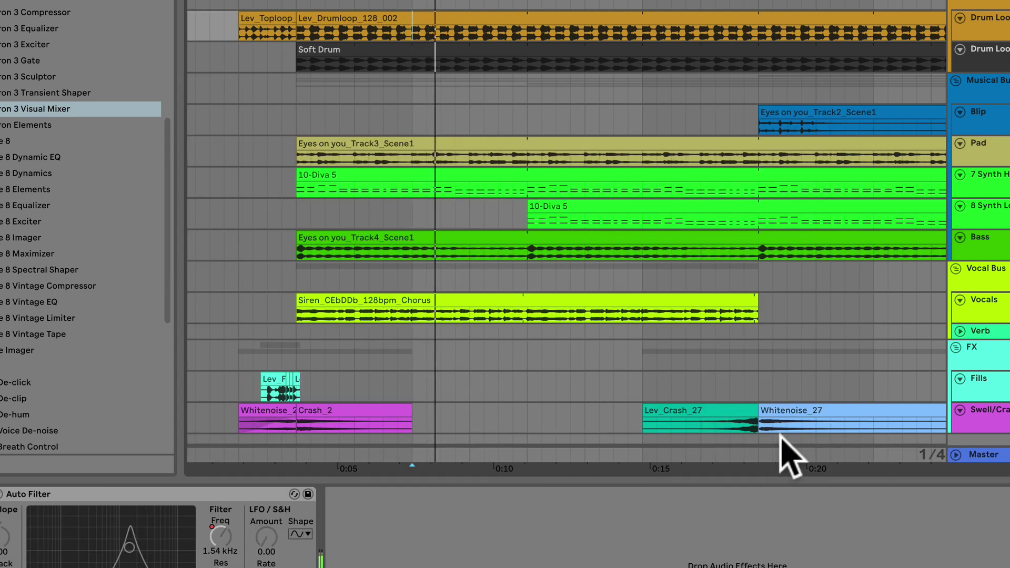
{"action": "left_click", "coordinate": [965, 454]}
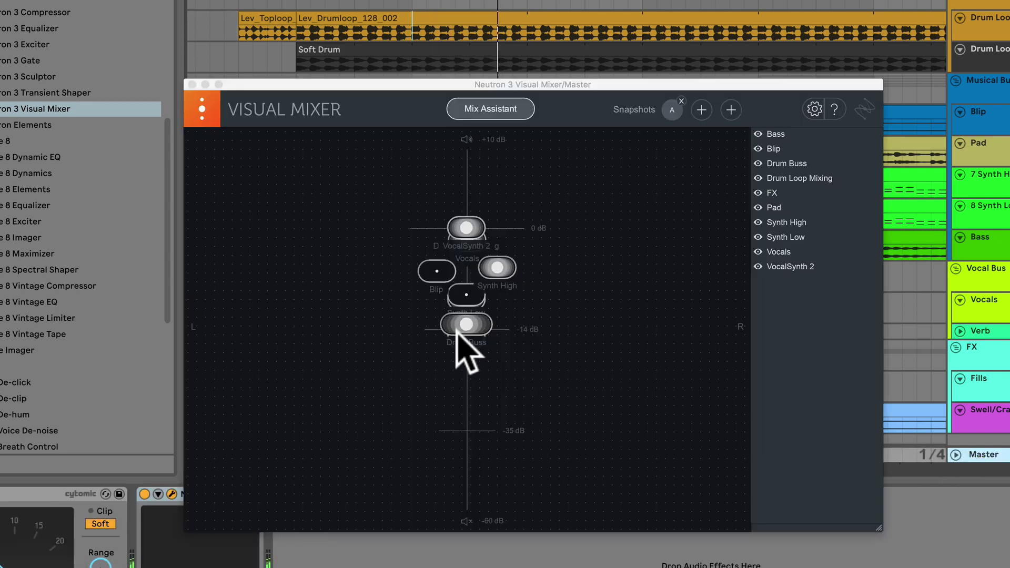
{"action": "key", "text": "space"}
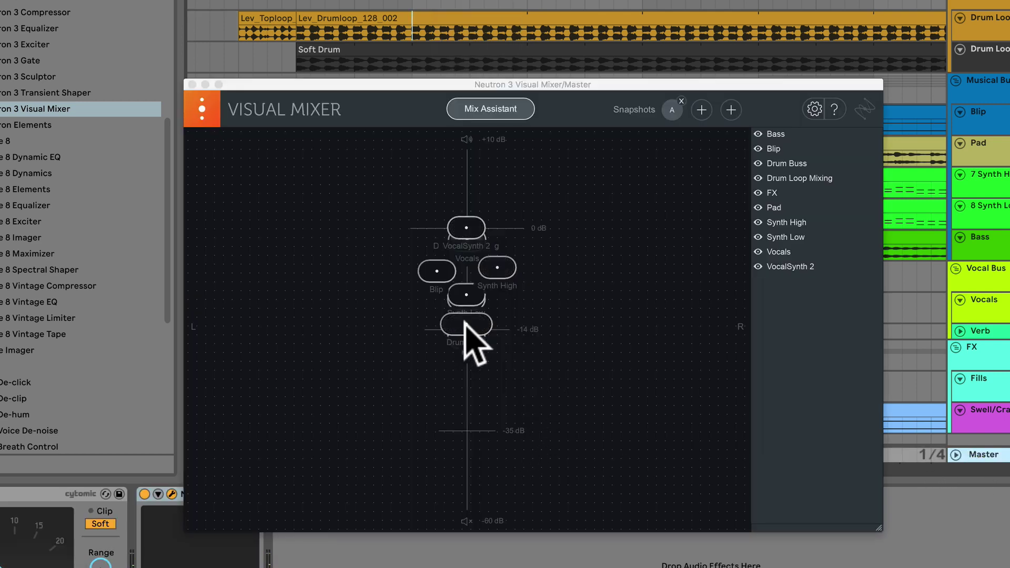
Scatter the nodes: Drum Buss right at about -17.4 dB, Pad right at 6.25 dB, Synth Low, VocalSynth 2 and Blip left, FX near -35 dB.
{"action": "left_click_drag", "start_coordinate": [466, 325], "coordinate": [522, 345]}
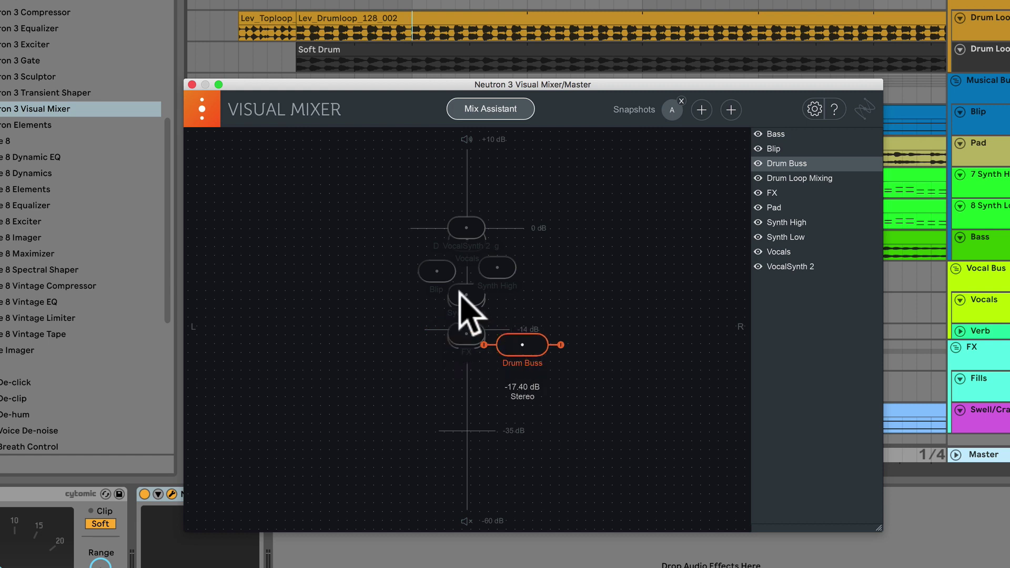
{"action": "left_click_drag", "start_coordinate": [466, 294], "coordinate": [353, 354]}
{"action": "left_click", "coordinate": [466, 333]}
{"action": "left_click_drag", "start_coordinate": [483, 410], "coordinate": [490, 431]}
{"action": "left_click_drag", "start_coordinate": [468, 337], "coordinate": [649, 165]}
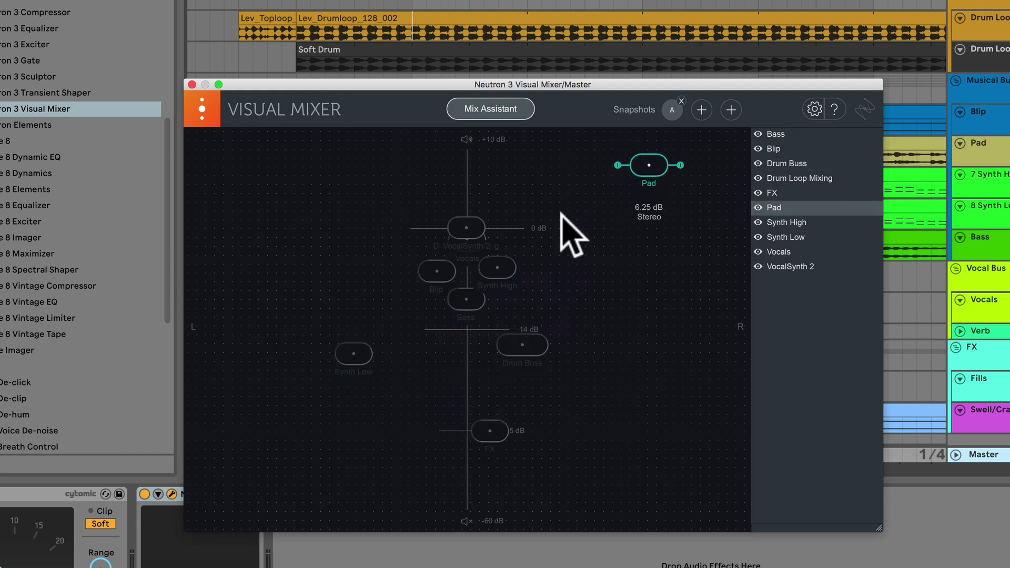
{"action": "left_click_drag", "start_coordinate": [463, 229], "coordinate": [350, 201]}
{"action": "left_click_drag", "start_coordinate": [426, 279], "coordinate": [306, 350]}
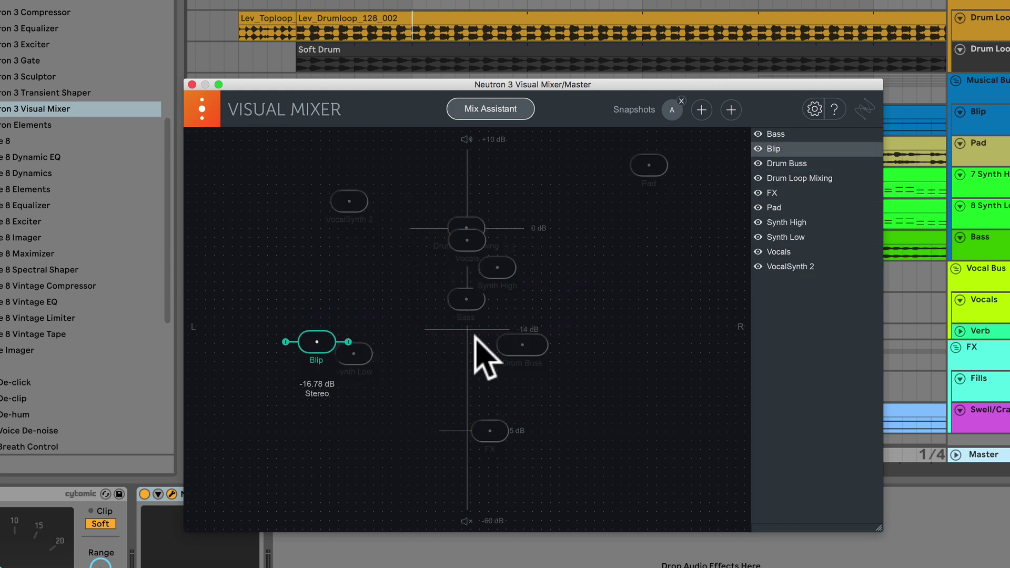
Lower Bass well below -14 dB left of centre, Synth High to about -9.8 dB on the right, and Vocals to about -7.9 dB on the left.
{"action": "left_click_drag", "start_coordinate": [466, 299], "coordinate": [396, 408]}
{"action": "left_click_drag", "start_coordinate": [500, 269], "coordinate": [559, 300]}
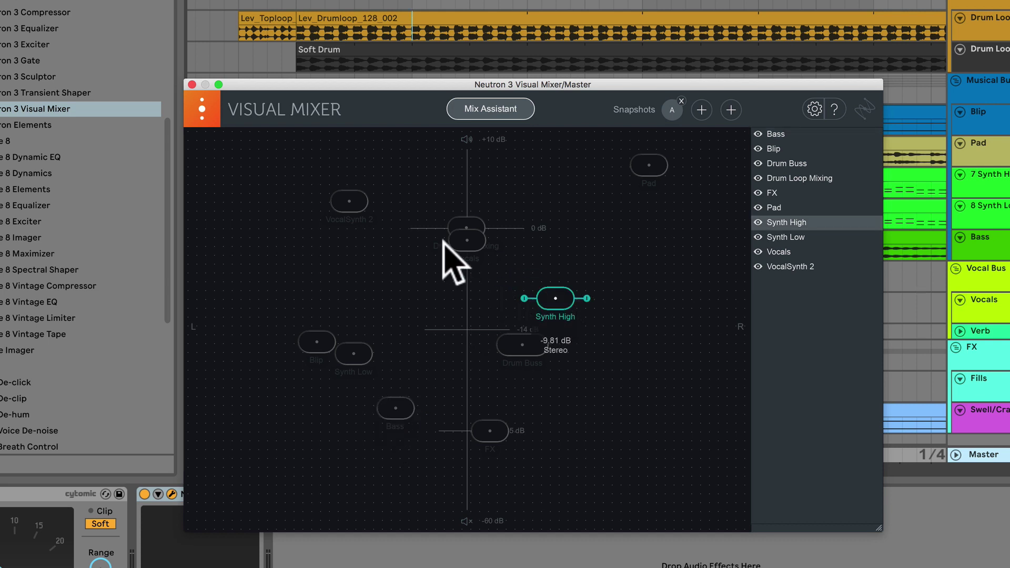
{"action": "left_click_drag", "start_coordinate": [465, 241], "coordinate": [421, 285]}
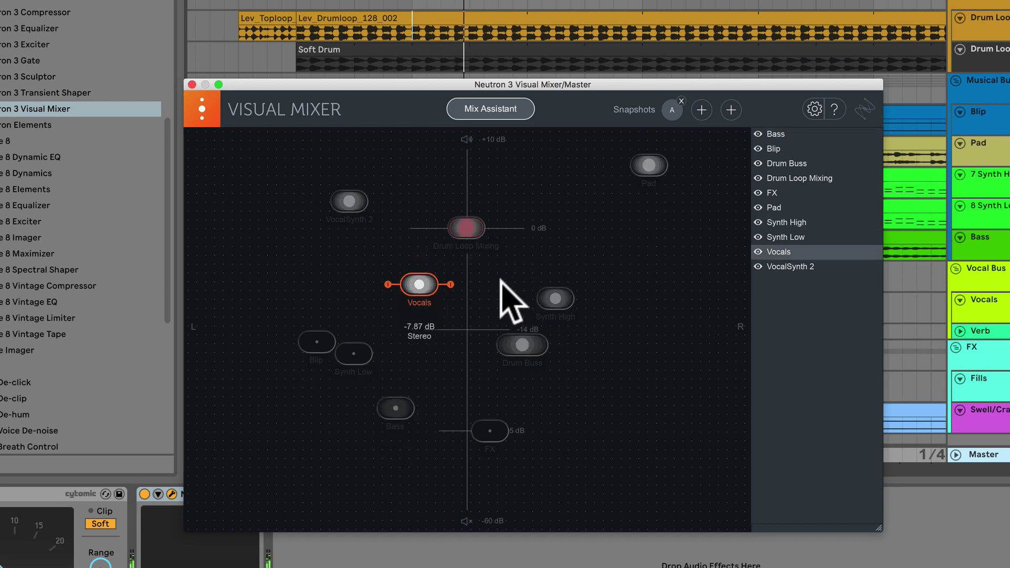
Stop playback, store the scattered layout as snapshot B, and recall snapshot A.
{"action": "key", "text": "space"}
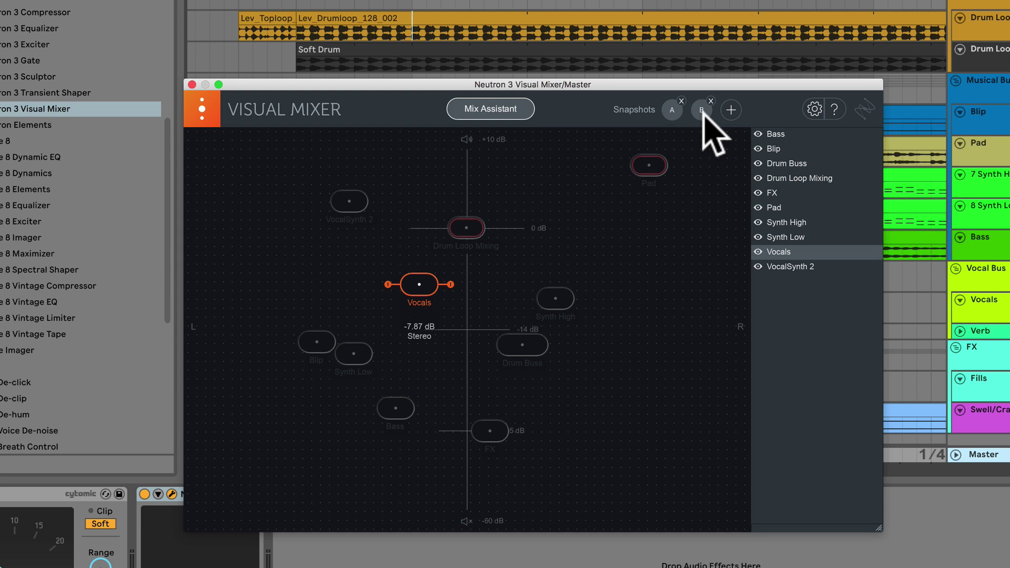
{"action": "left_click", "coordinate": [671, 110]}
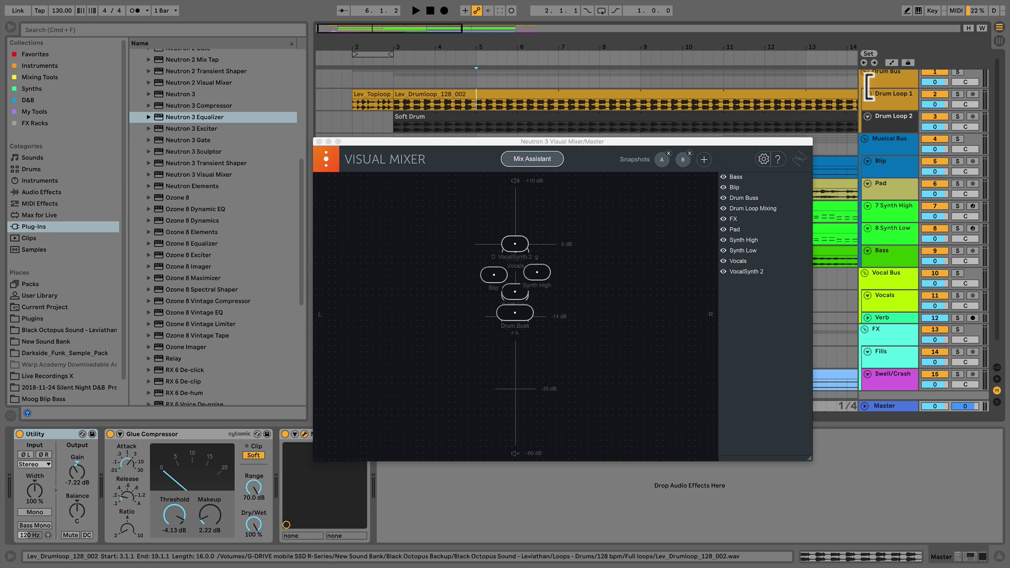
Open Neutron 3 on the Drum Bus track and delete the Drum Buss device from its effects chain.
{"action": "left_click", "coordinate": [882, 77]}
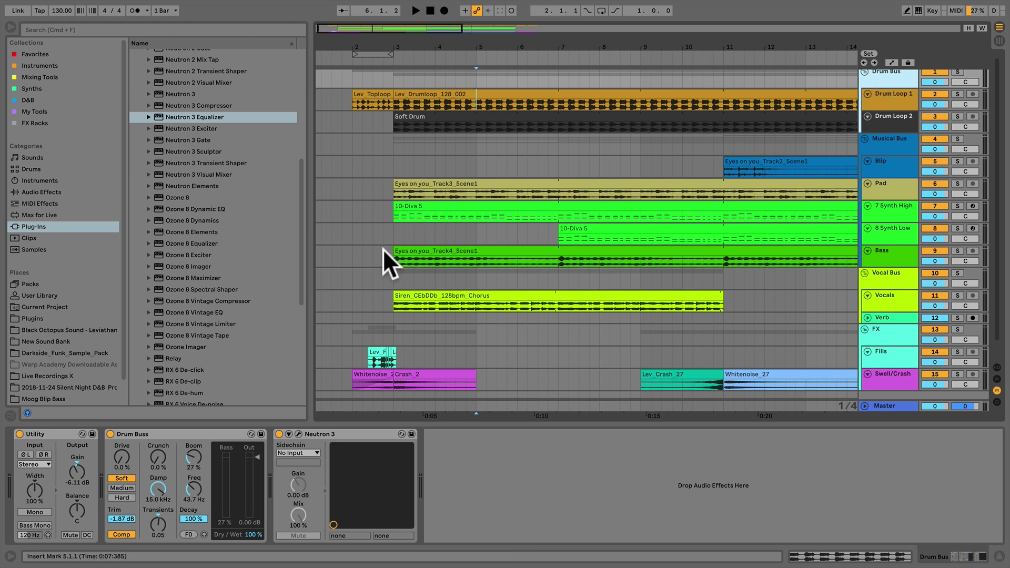
{"action": "left_click", "coordinate": [304, 434]}
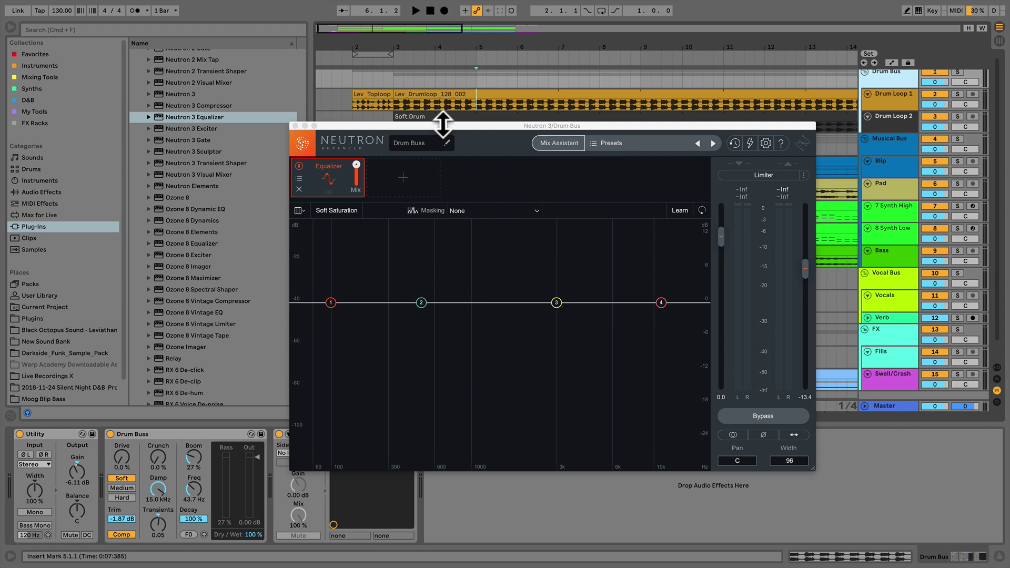
{"action": "left_click_drag", "start_coordinate": [444, 125], "coordinate": [456, 121]}
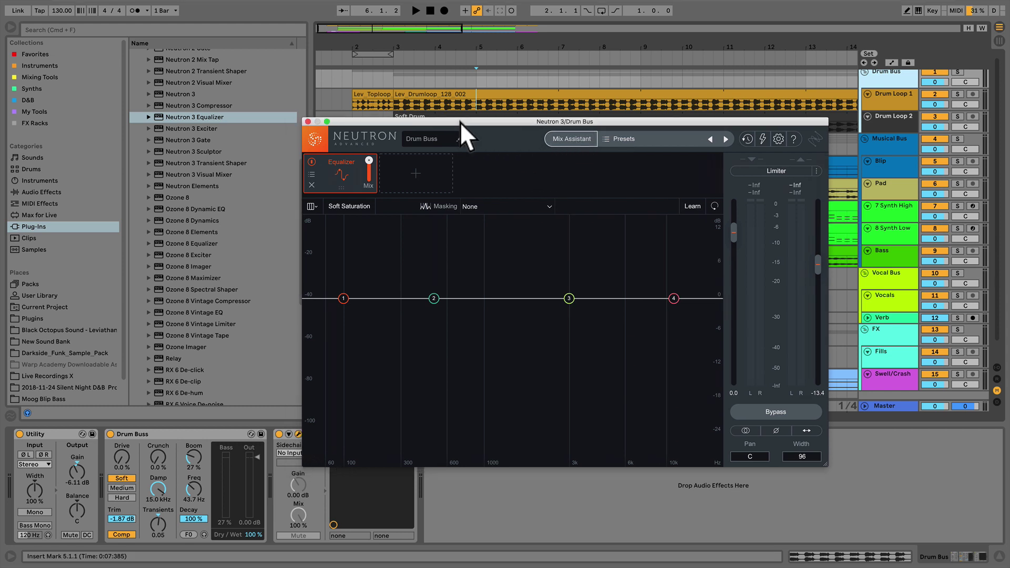
{"action": "left_click", "coordinate": [124, 435]}
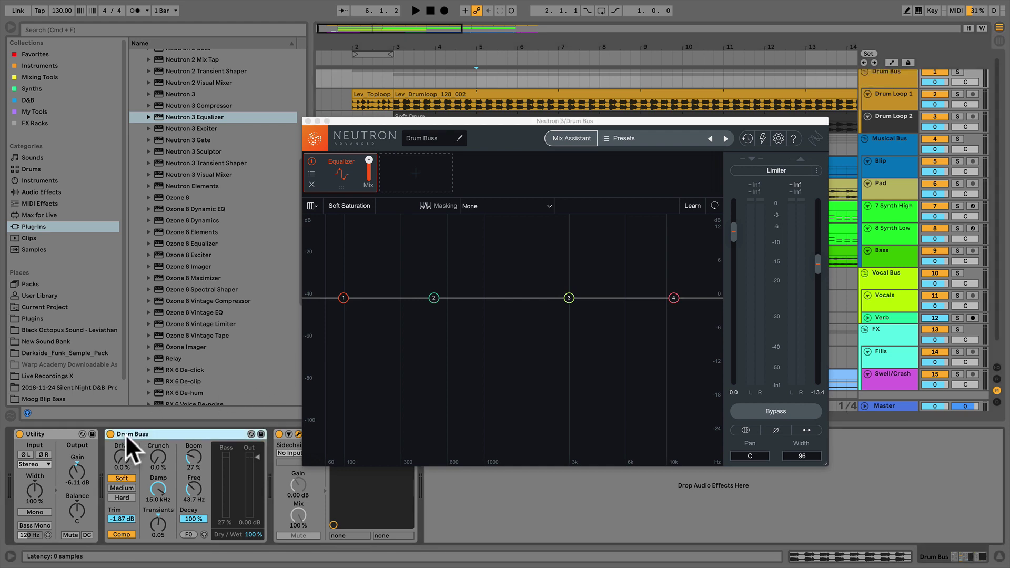
{"action": "key", "text": "Delete"}
{"action": "left_click_drag", "start_coordinate": [426, 119], "coordinate": [409, 121]}
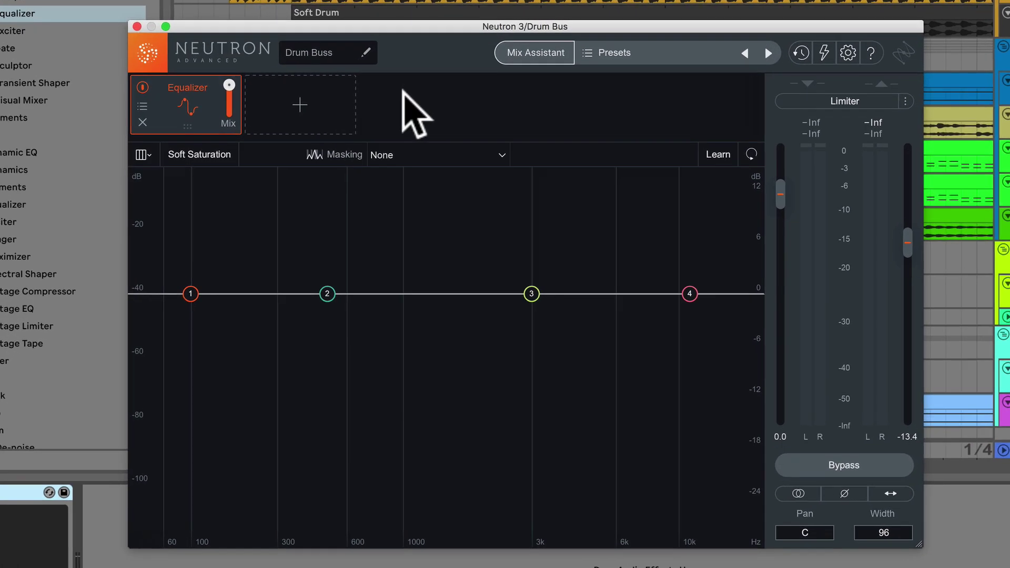
Preview Mix Assistant's Balance option on Drum Bus up to the focus selection, and exit without starting to listen.
{"action": "left_click", "coordinate": [537, 80]}
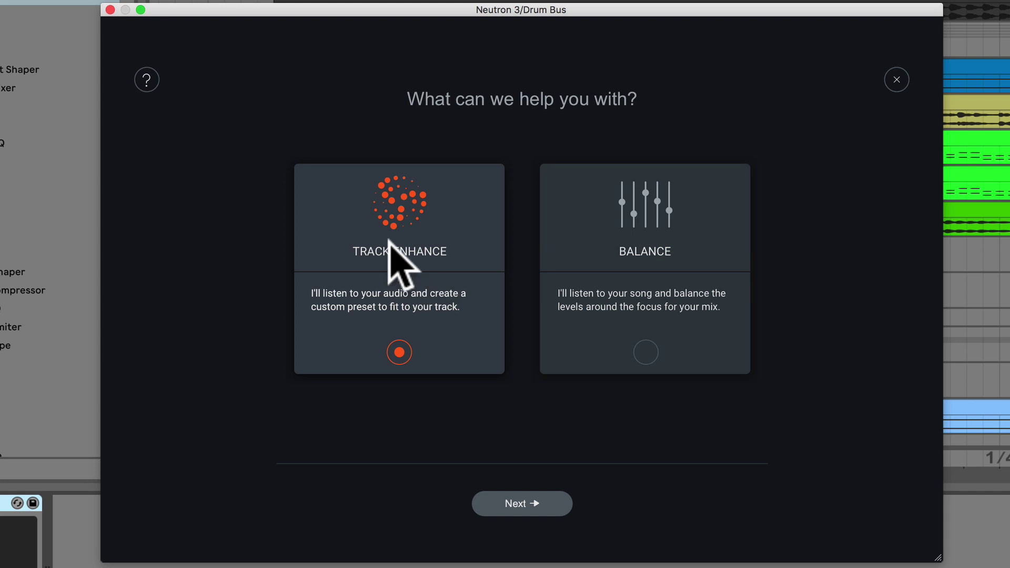
{"action": "left_click", "coordinate": [629, 265]}
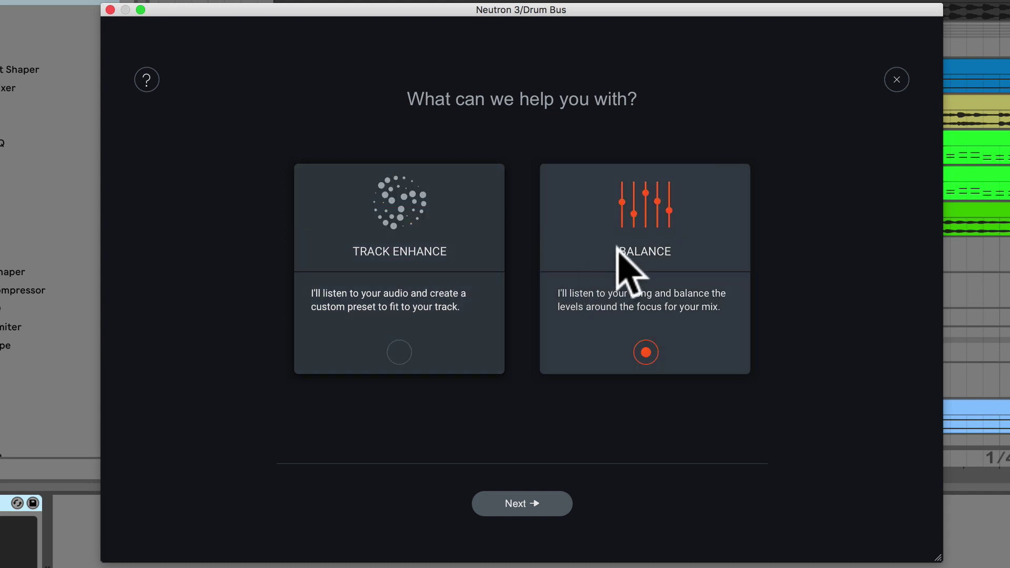
{"action": "left_click", "coordinate": [536, 502]}
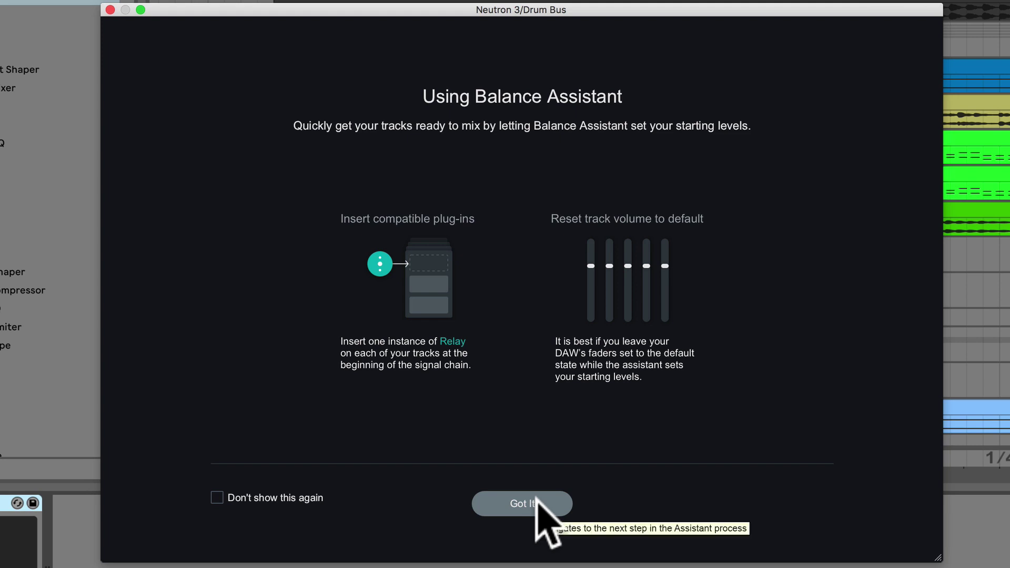
{"action": "left_click", "coordinate": [536, 502]}
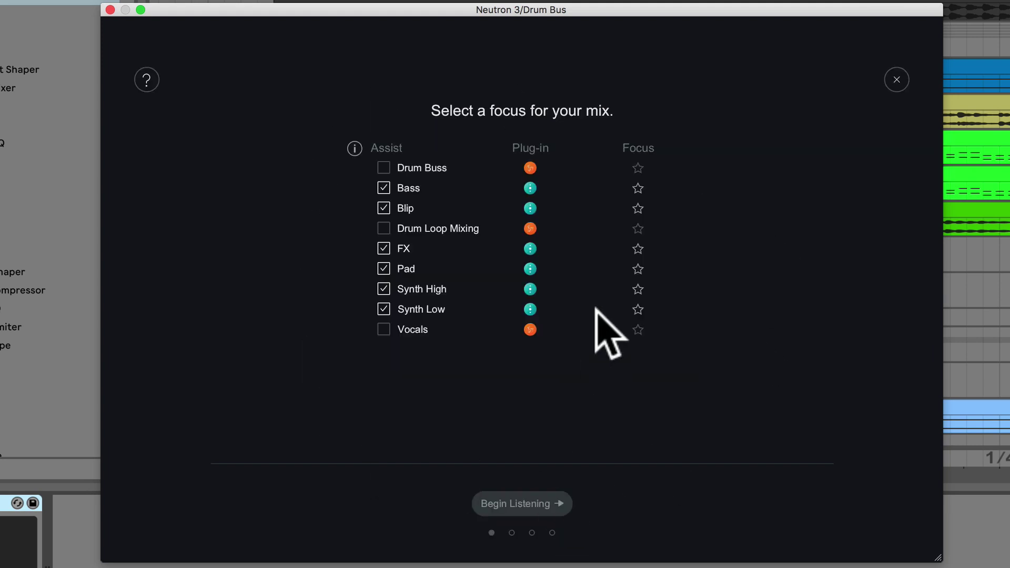
{"action": "left_click", "coordinate": [897, 80]}
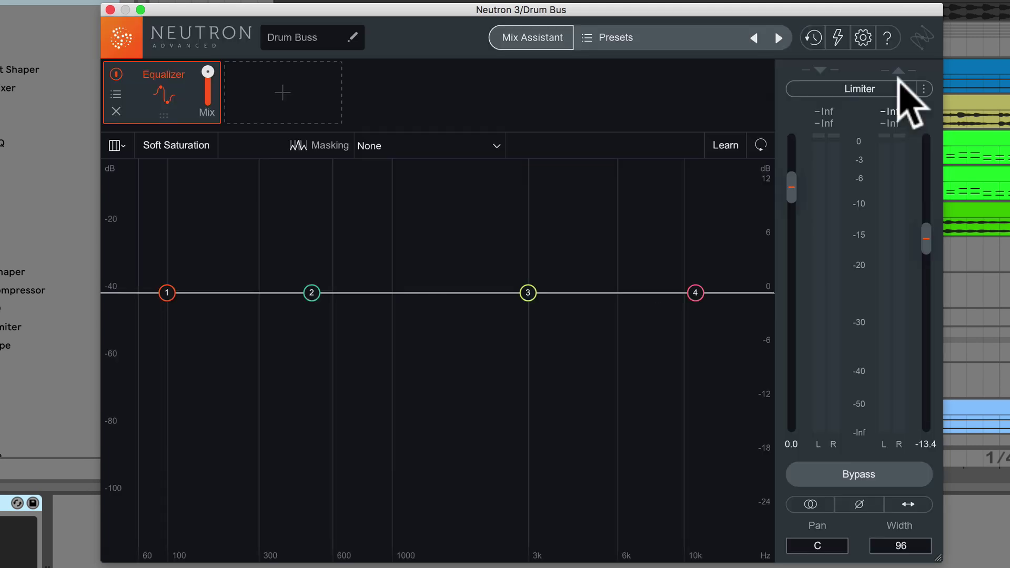
Set up Mix Assistant's Track Enhance with the Drums instrument, Upfront style and High intensity.
{"action": "left_click", "coordinate": [529, 36]}
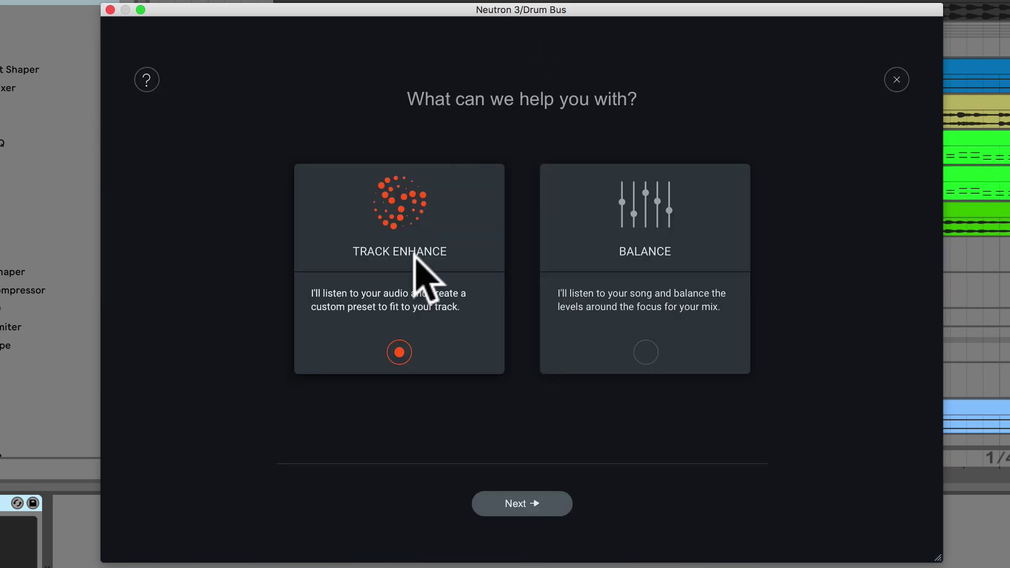
{"action": "left_click", "coordinate": [522, 505]}
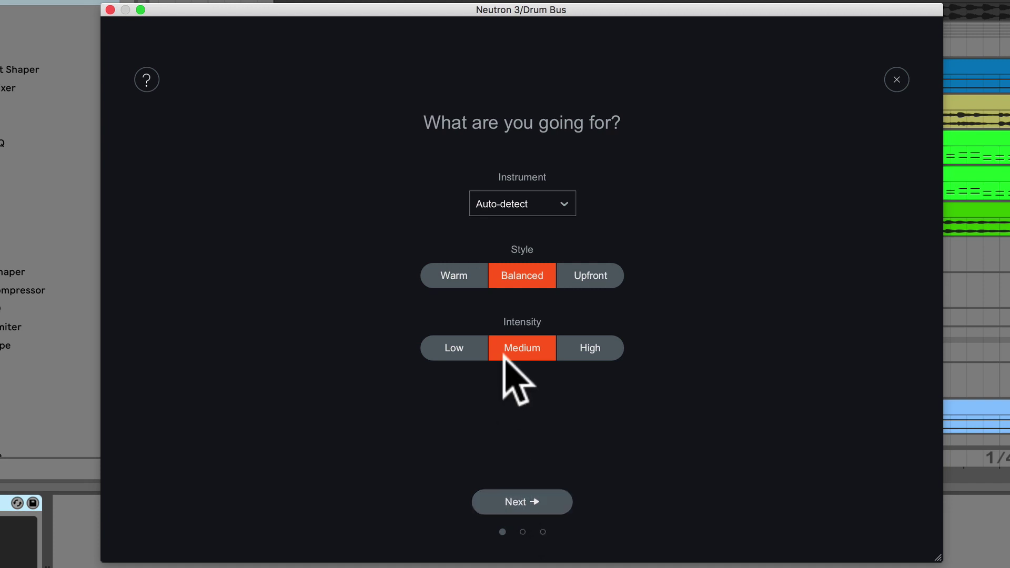
{"action": "left_click", "coordinate": [536, 205]}
{"action": "mouse_move", "coordinate": [559, 381]}
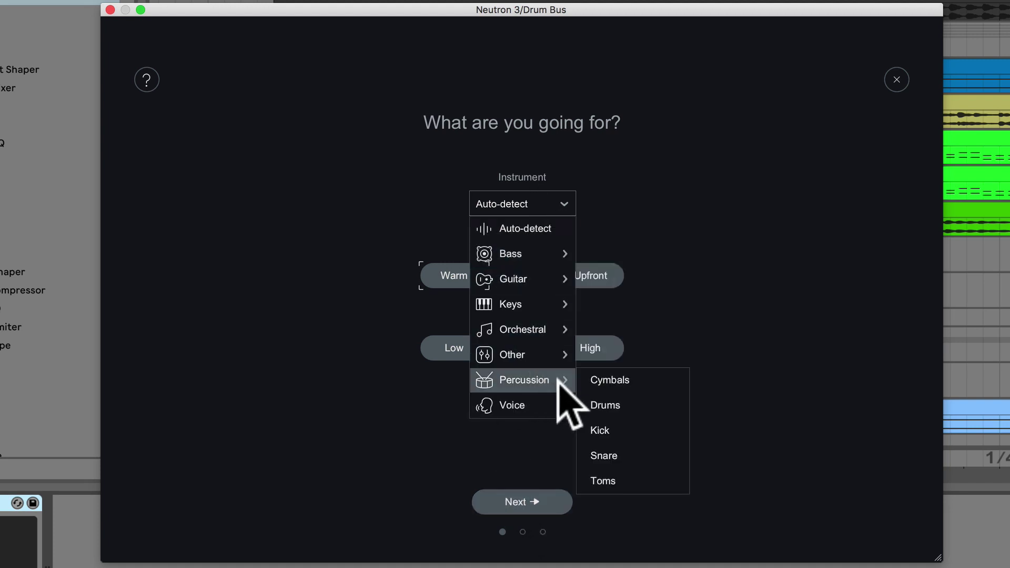
{"action": "left_click", "coordinate": [605, 405]}
{"action": "left_click", "coordinate": [591, 279]}
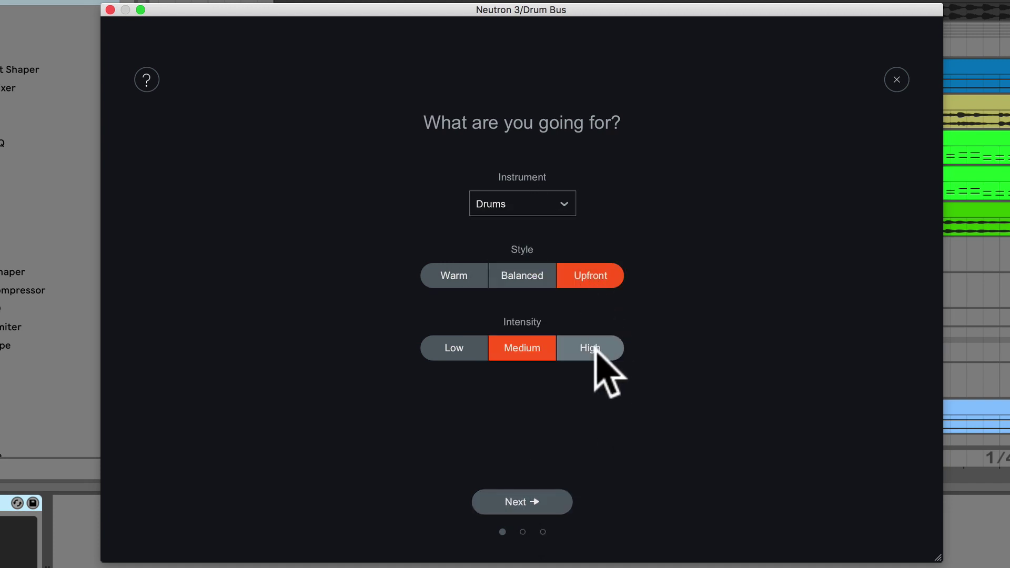
{"action": "left_click", "coordinate": [594, 350]}
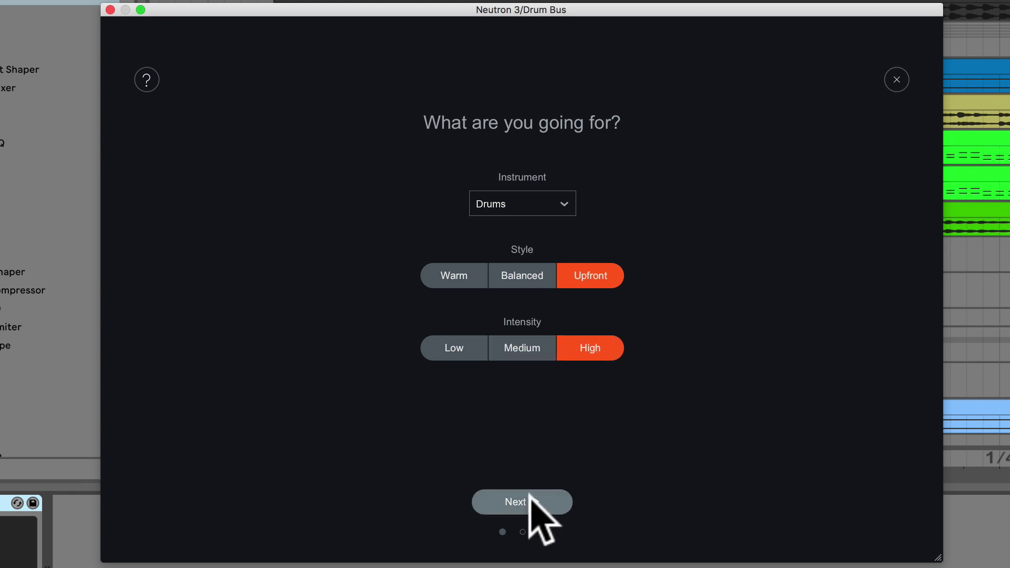
Play the song for Track Enhance to analyse the drums, and accept its suggested processing chain.
{"action": "left_click", "coordinate": [530, 500]}
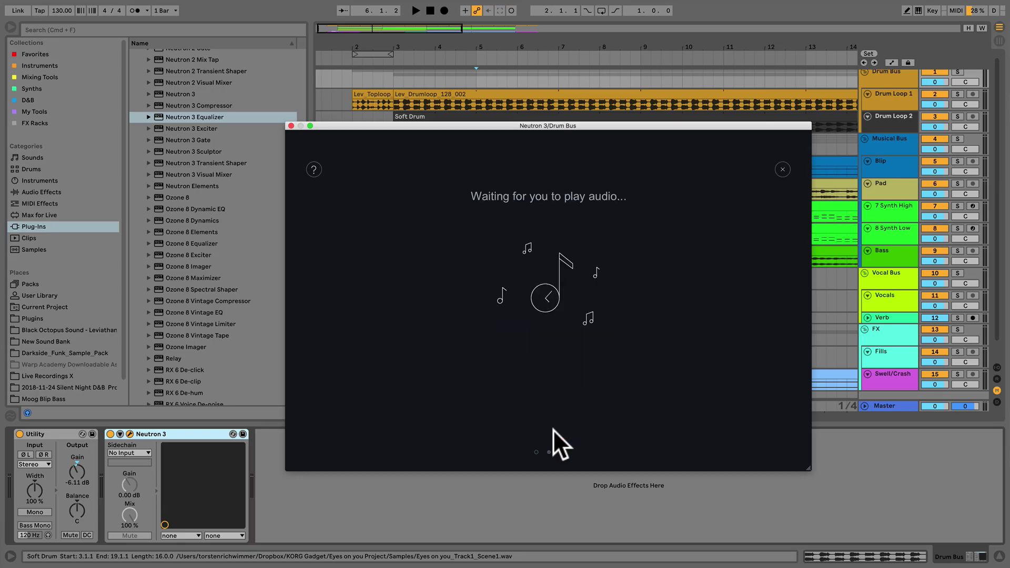
{"action": "key", "text": "space"}
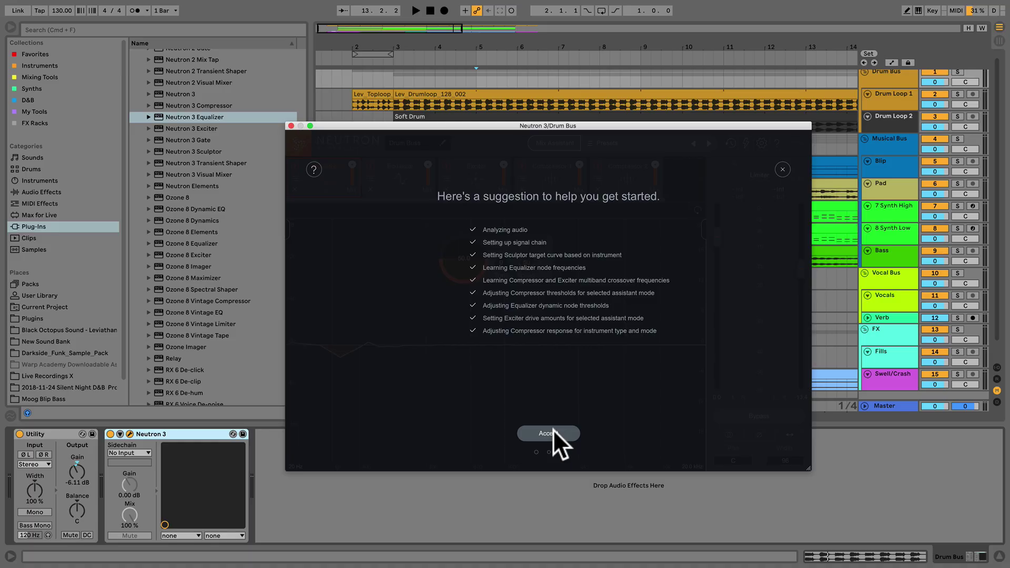
{"action": "left_click", "coordinate": [552, 433]}
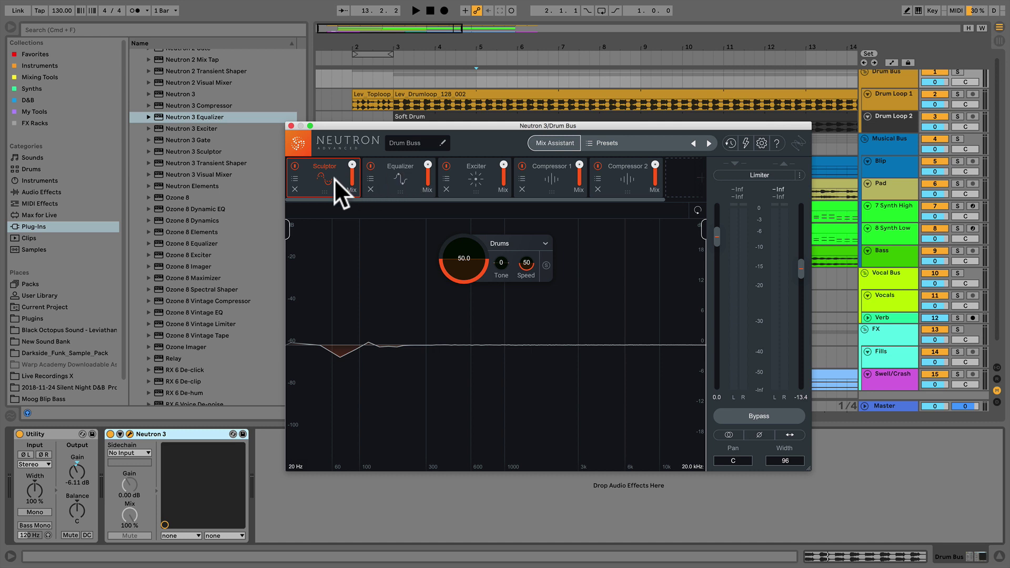
Examine the Equalizer, Exciter, Compressor 1 and Compressor 2 settings in the suggested chain, and return to Sculptor.
{"action": "left_click", "coordinate": [393, 176]}
{"action": "left_click", "coordinate": [476, 174]}
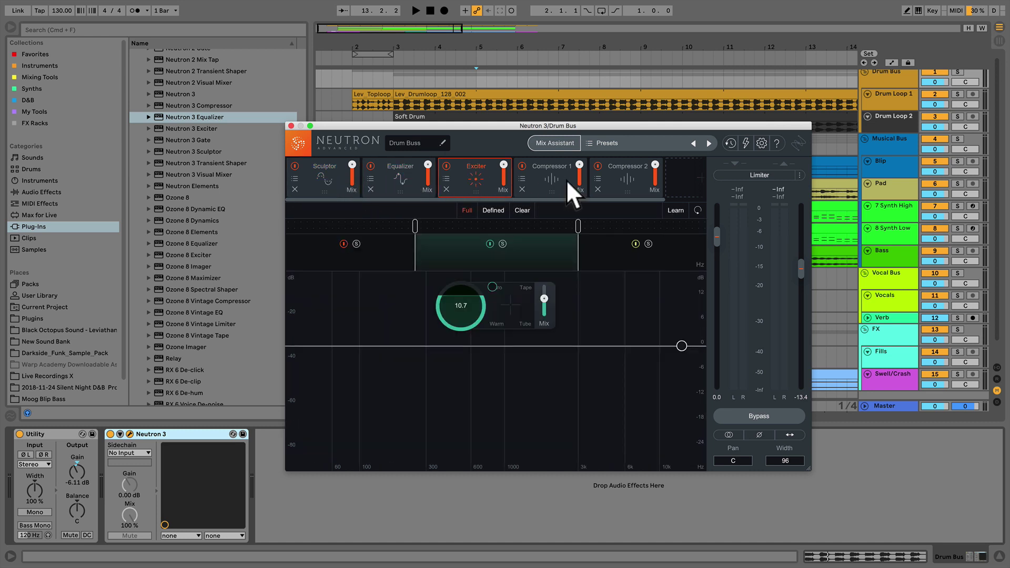
{"action": "left_click", "coordinate": [566, 179]}
{"action": "left_click", "coordinate": [614, 182]}
{"action": "left_click", "coordinate": [317, 171]}
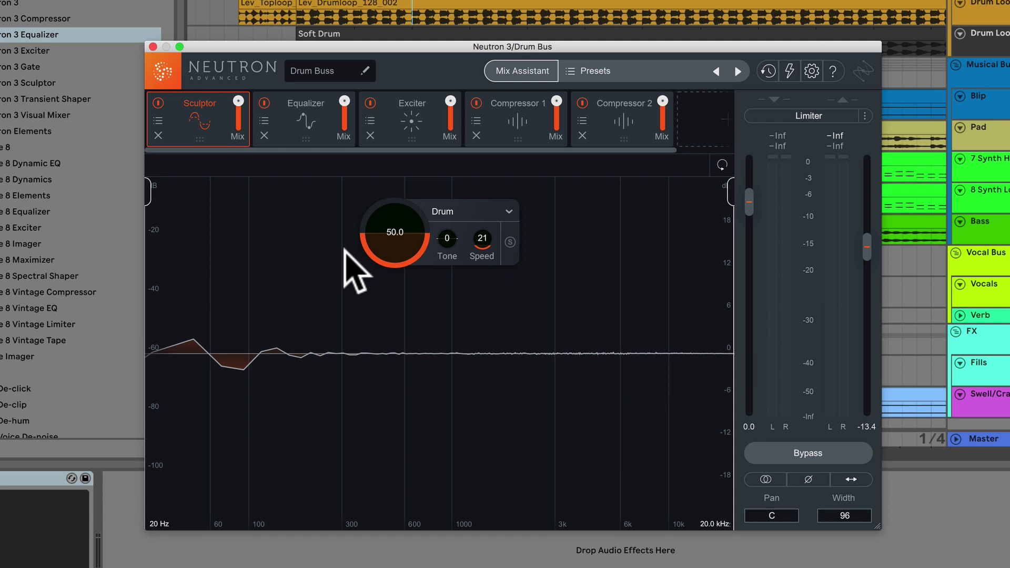
Browse Sculptor's Bass and All-purpose target curves, and keep Drums as the target.
{"action": "left_click", "coordinate": [476, 211]}
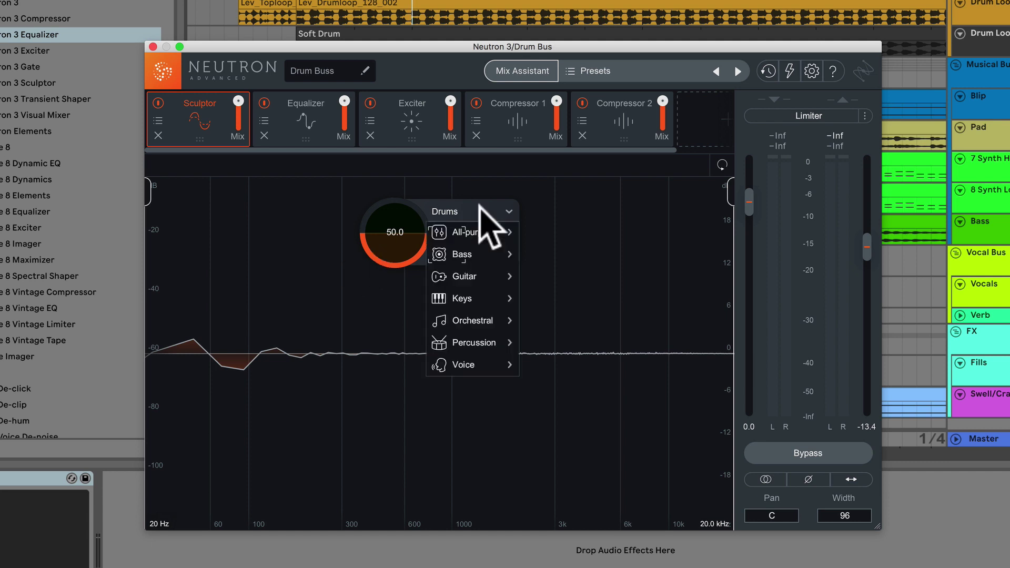
{"action": "mouse_move", "coordinate": [490, 255]}
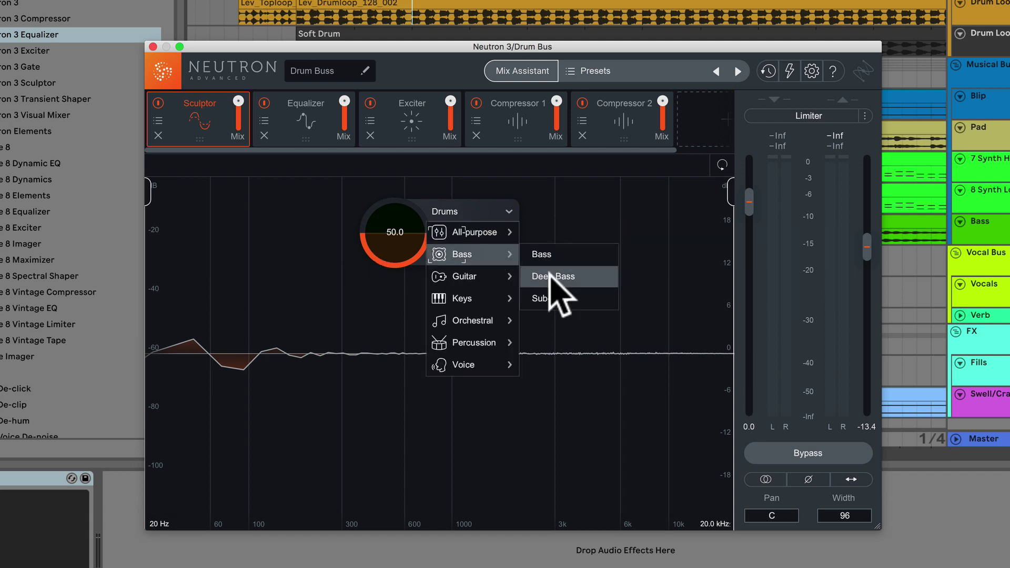
{"action": "mouse_move", "coordinate": [500, 234]}
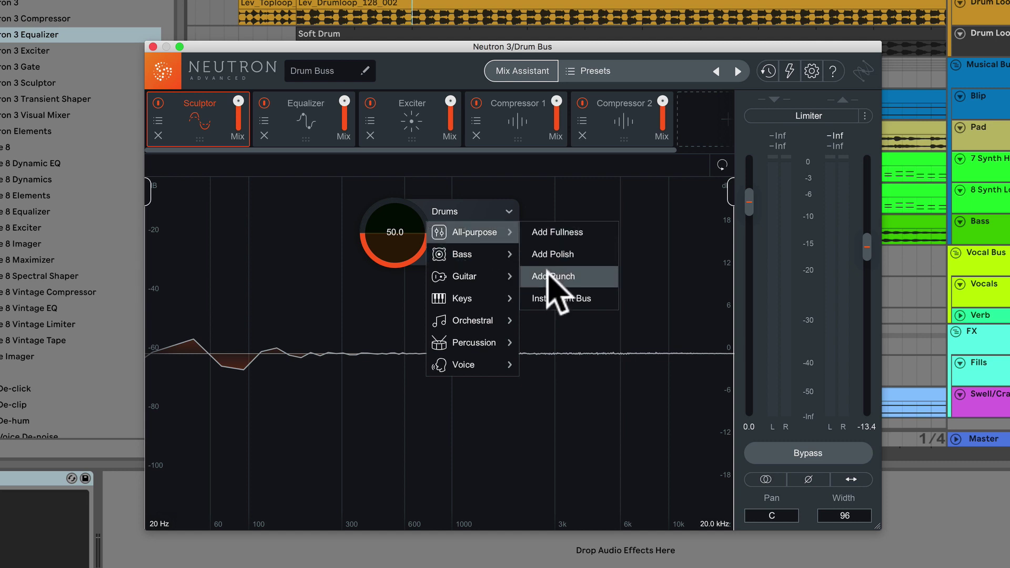
{"action": "left_click", "coordinate": [349, 326]}
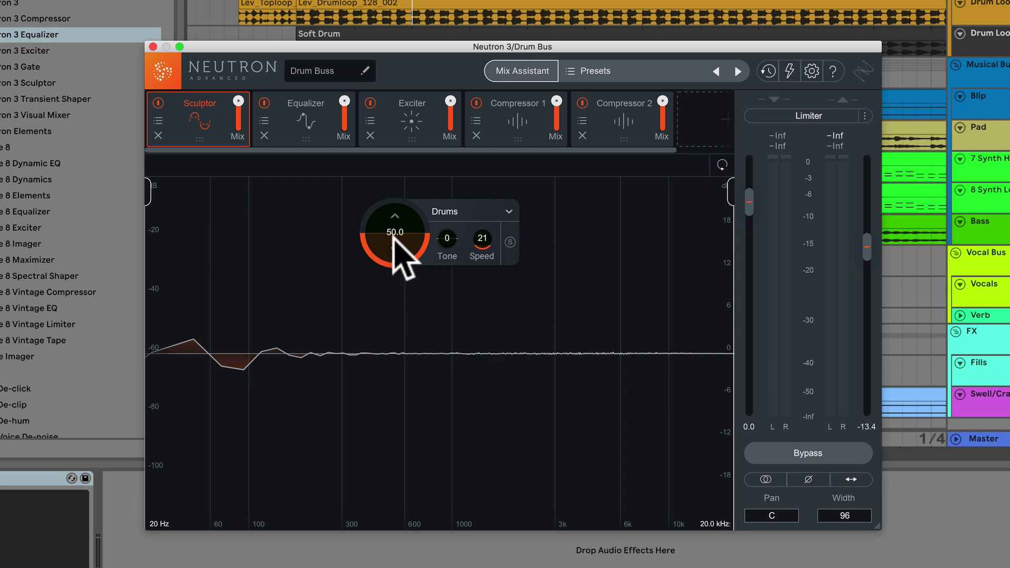
Compare the drums with Sculptor's amount at 0.0 and raised to 91.2 during playback, and set the output level to -13.0 dB.
{"action": "left_click_drag", "start_coordinate": [398, 235], "coordinate": [401, 345]}
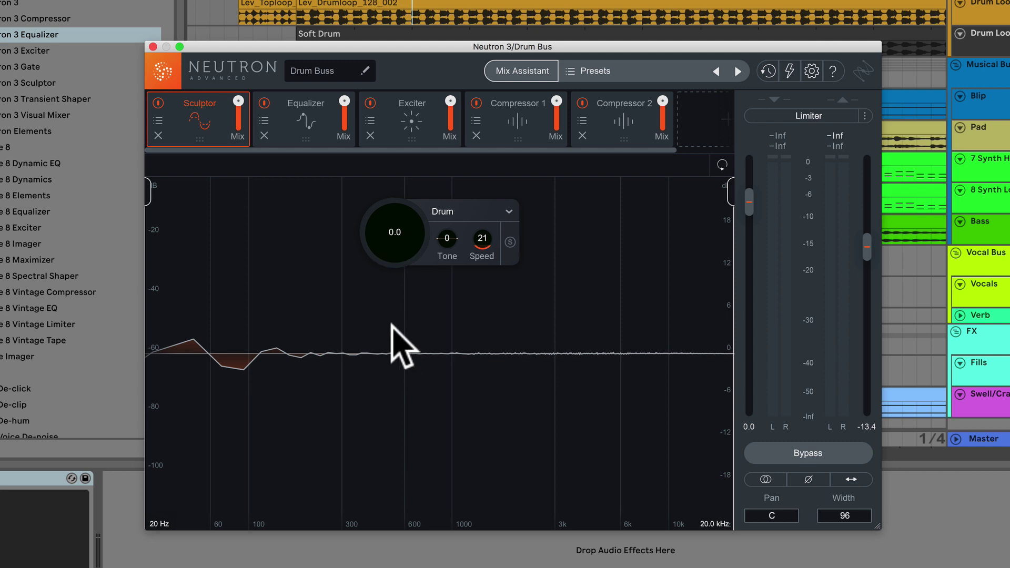
{"action": "key", "text": "space"}
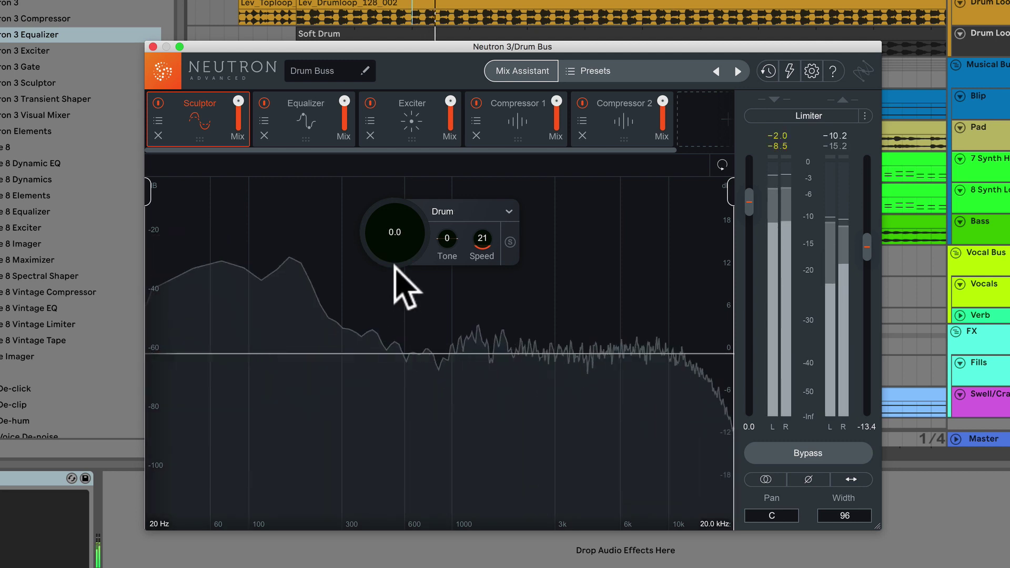
{"action": "left_click_drag", "start_coordinate": [394, 254], "coordinate": [397, 86]}
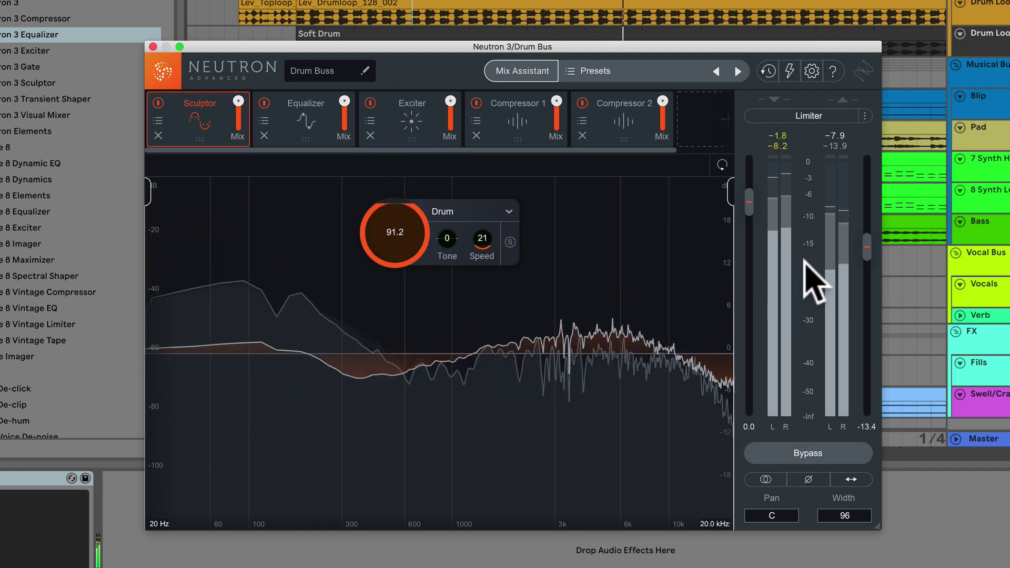
{"action": "left_click_drag", "start_coordinate": [868, 297], "coordinate": [884, 563]}
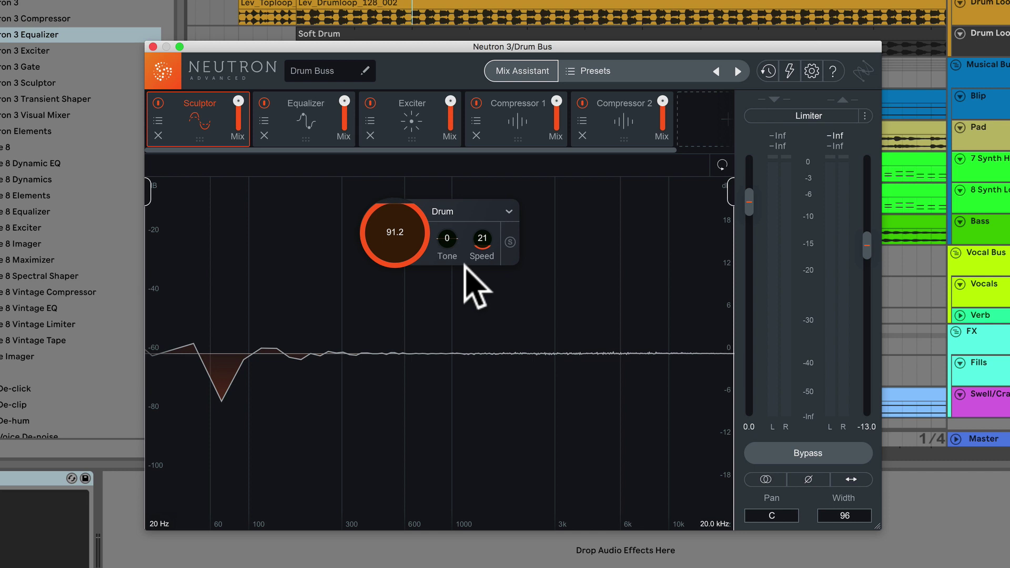
Play the drums while raising Sculptor's Tone to 50 and bringing it down to -50.
{"action": "key", "text": "space"}
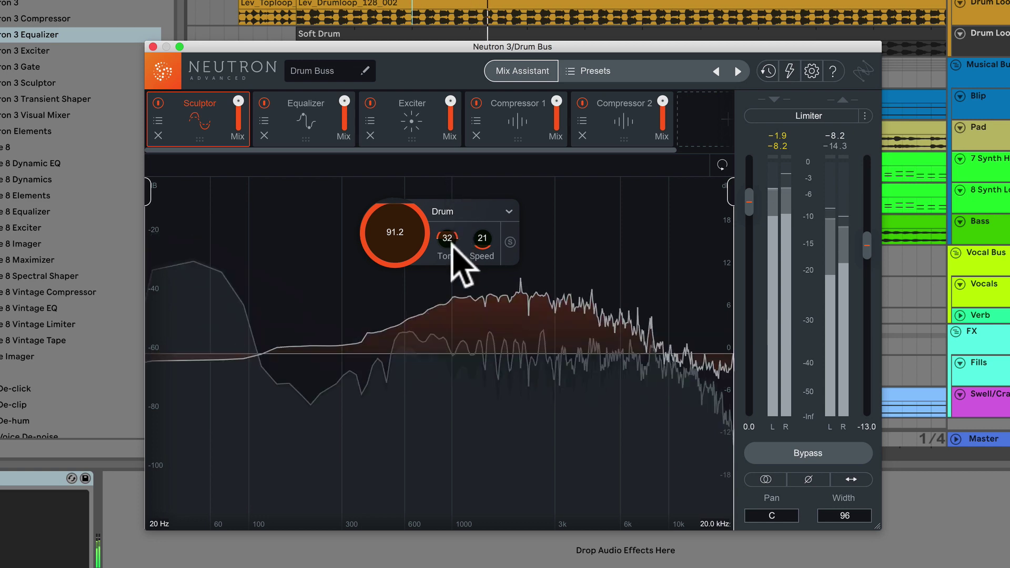
{"action": "left_click_drag", "start_coordinate": [451, 243], "coordinate": [448, 194]}
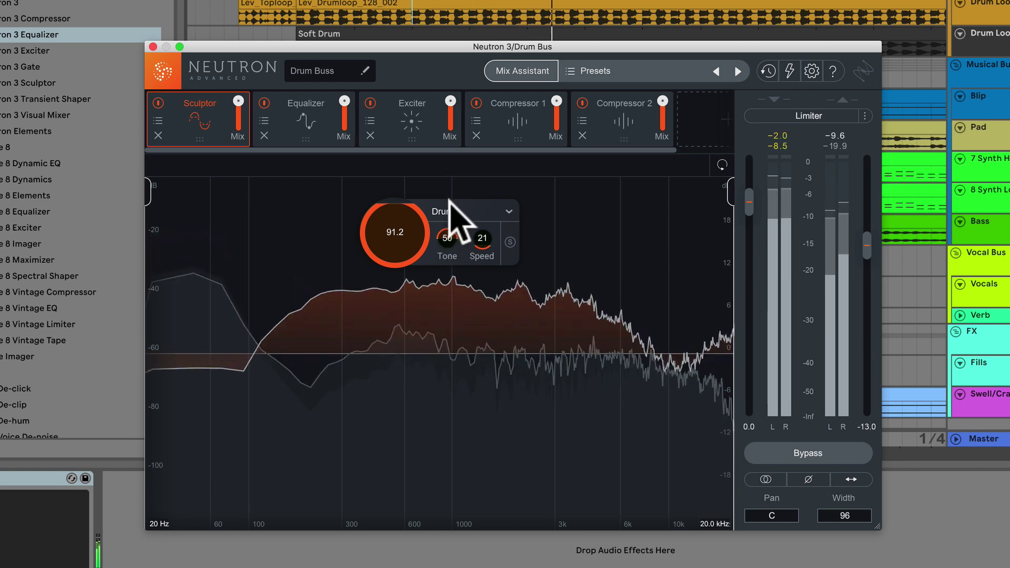
{"action": "mouse_move", "coordinate": [449, 239]}
{"action": "left_mouse_down"}
{"action": "mouse_move", "coordinate": [462, 428]}
{"action": "mouse_move", "coordinate": [445, 392]}
{"action": "left_mouse_up"}
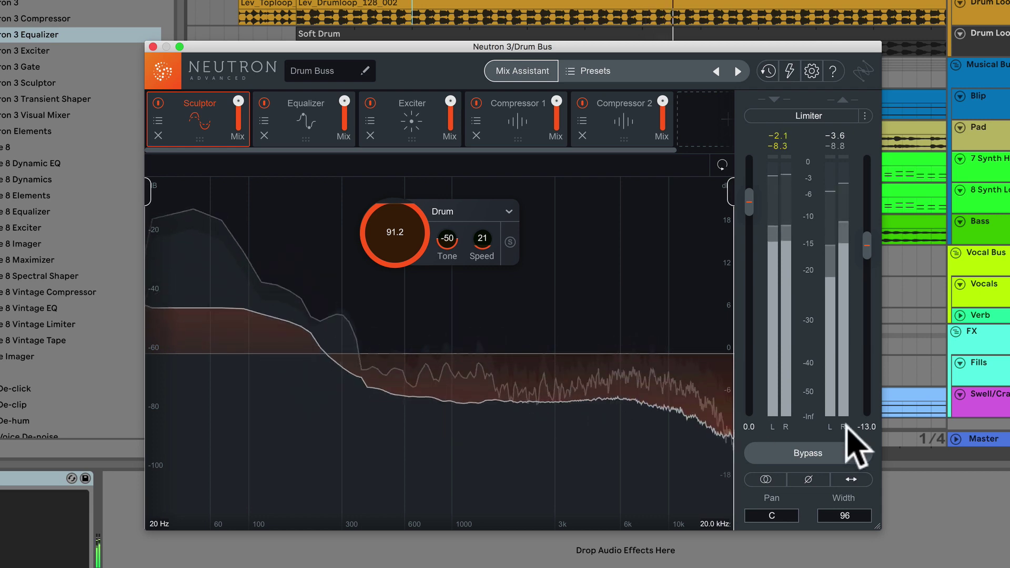
Return Sculptor's Tone to 0 and keep the output level at -13.0 dB.
{"action": "left_click", "coordinate": [867, 402]}
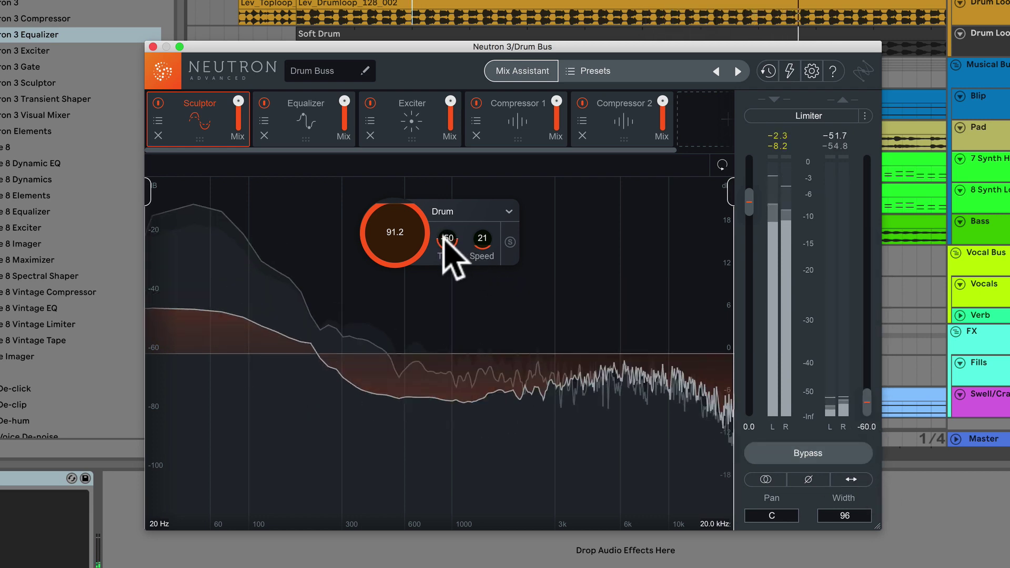
{"action": "mouse_move", "coordinate": [451, 254]}
{"action": "left_mouse_down"}
{"action": "mouse_move", "coordinate": [458, 153]}
{"action": "mouse_move", "coordinate": [444, 90]}
{"action": "left_mouse_up"}
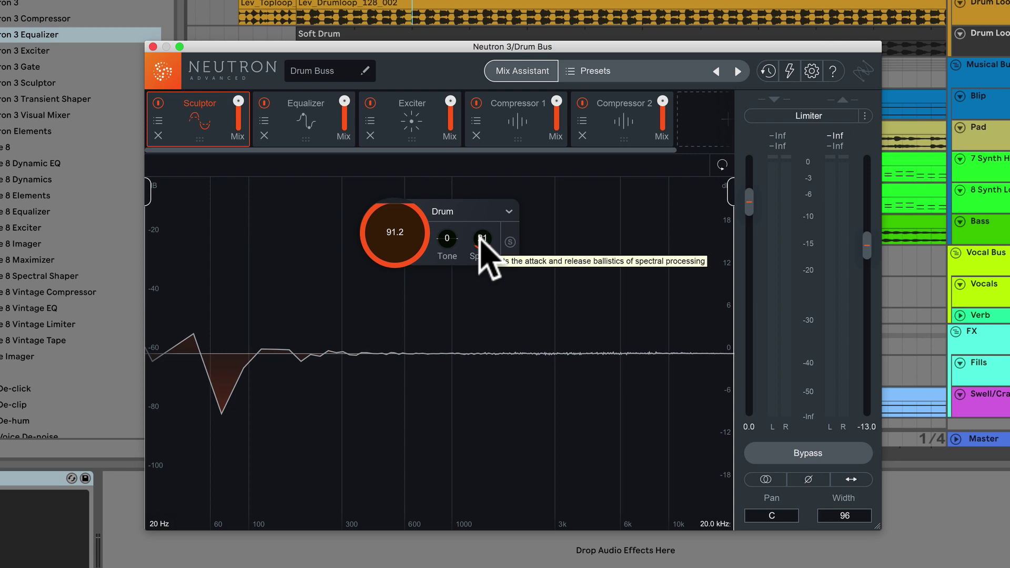
Play the drums while raising Sculptor's Speed to 79 and bringing it back to 21, and stop playback.
{"action": "key", "text": "space"}
{"action": "left_click_drag", "start_coordinate": [480, 235], "coordinate": [480, 145]}
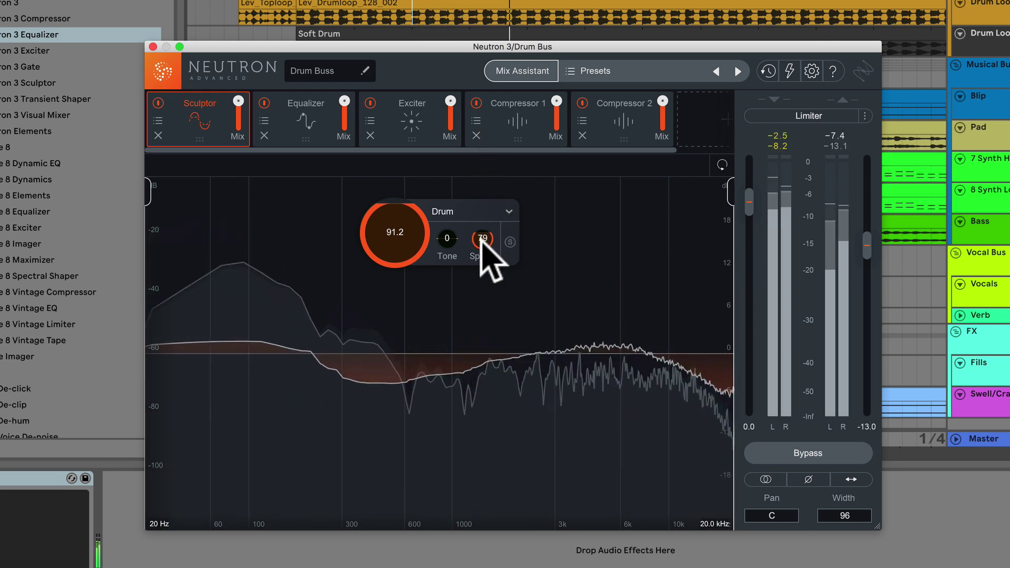
{"action": "left_click_drag", "start_coordinate": [481, 237], "coordinate": [483, 337]}
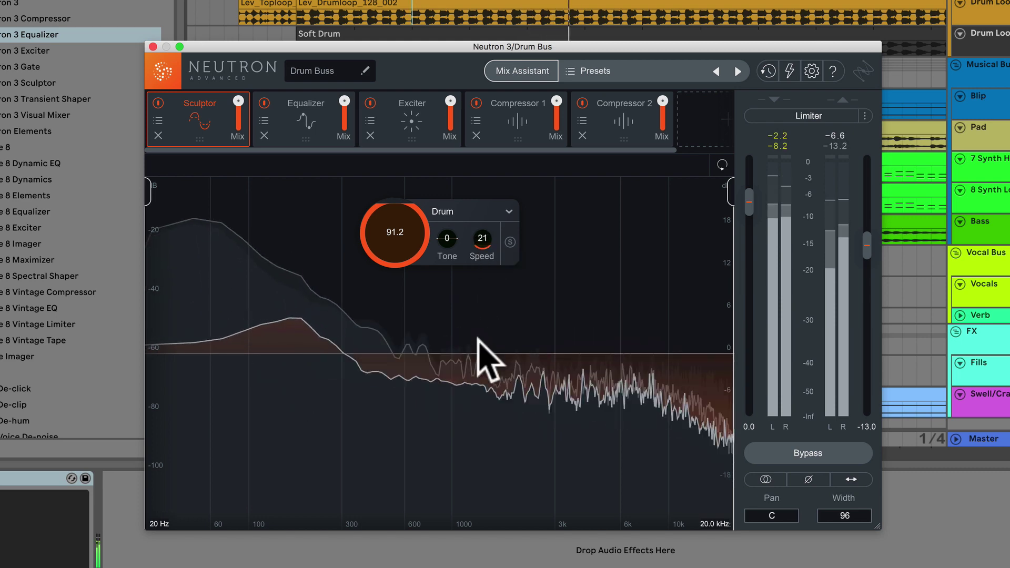
{"action": "key", "text": "space"}
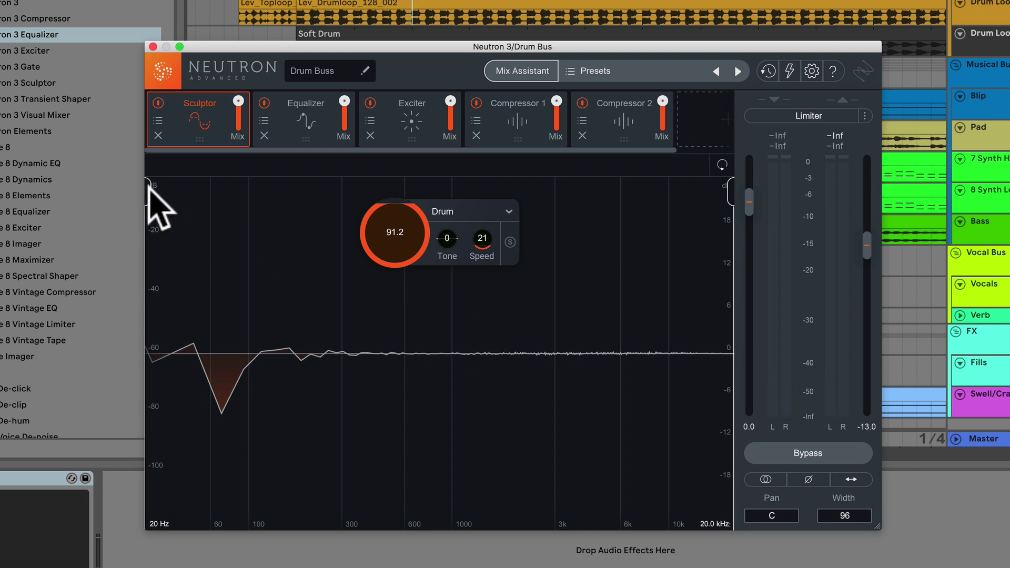
Limit Sculptor's action region to frequencies above 379 Hz, raise its lower limit to 764 Hz during playback, and stop the drums.
{"action": "mouse_move", "coordinate": [149, 193]}
{"action": "left_mouse_down"}
{"action": "mouse_move", "coordinate": [337, 234]}
{"action": "mouse_move", "coordinate": [371, 232]}
{"action": "left_mouse_up"}
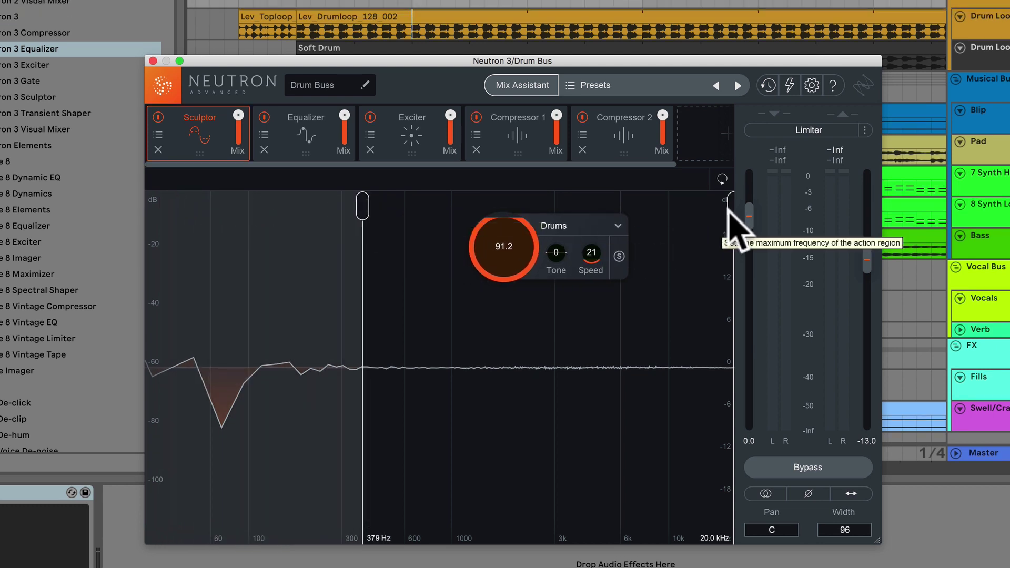
{"action": "mouse_move", "coordinate": [728, 207]}
{"action": "left_mouse_down"}
{"action": "mouse_move", "coordinate": [688, 211]}
{"action": "mouse_move", "coordinate": [750, 225]}
{"action": "left_mouse_up"}
{"action": "key", "text": "space"}
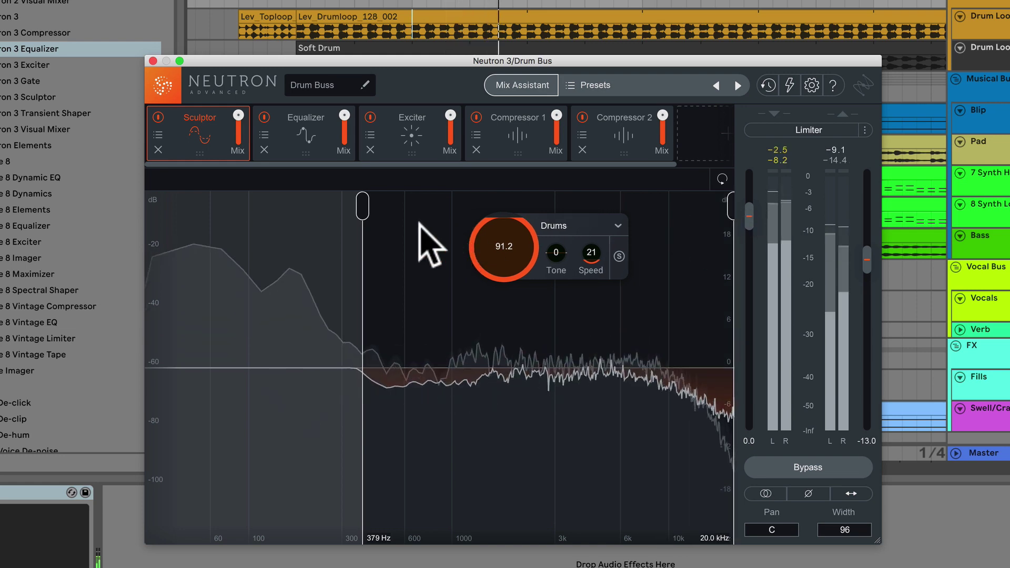
{"action": "left_click_drag", "start_coordinate": [363, 207], "coordinate": [426, 220]}
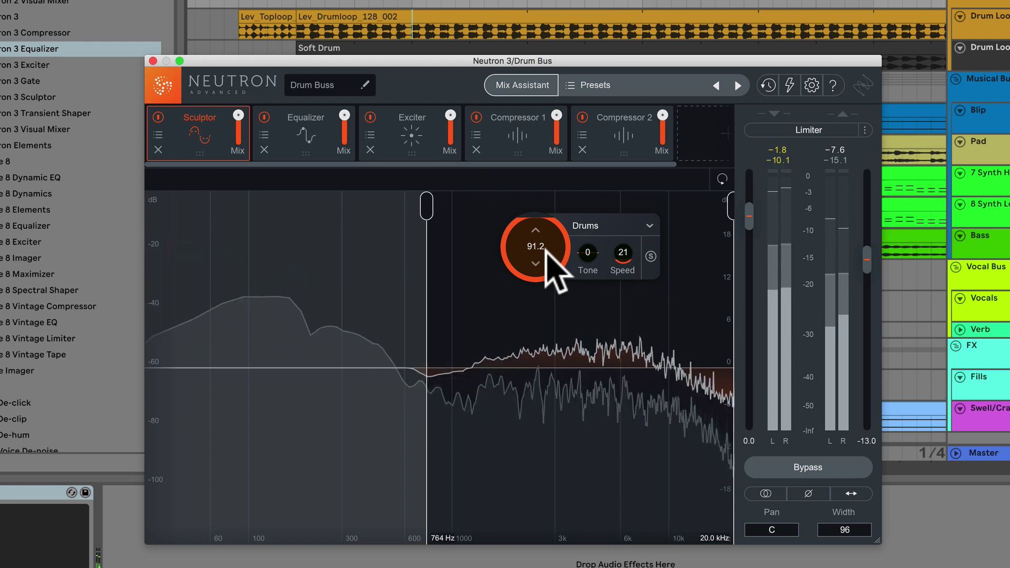
{"action": "key", "text": "space"}
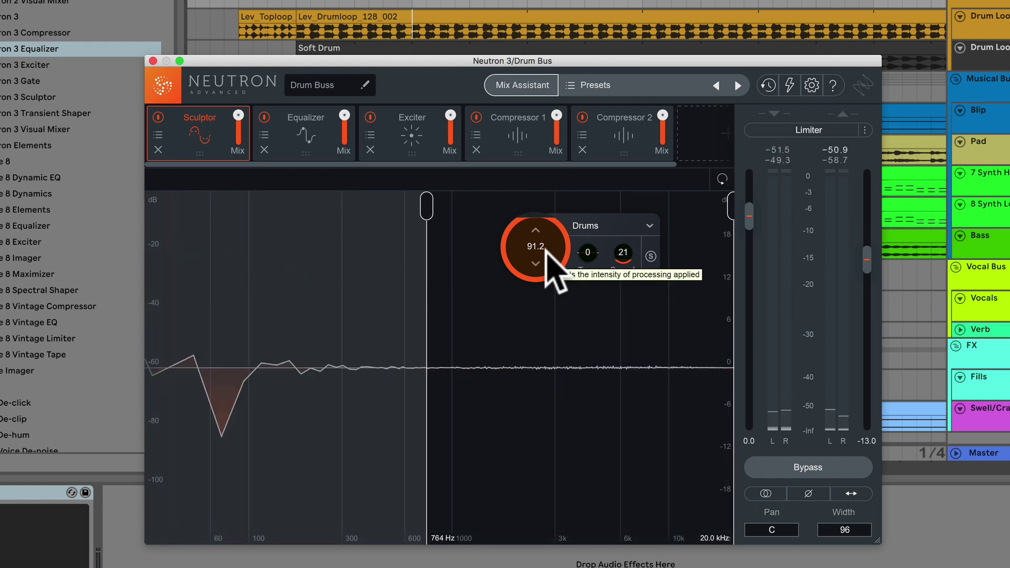